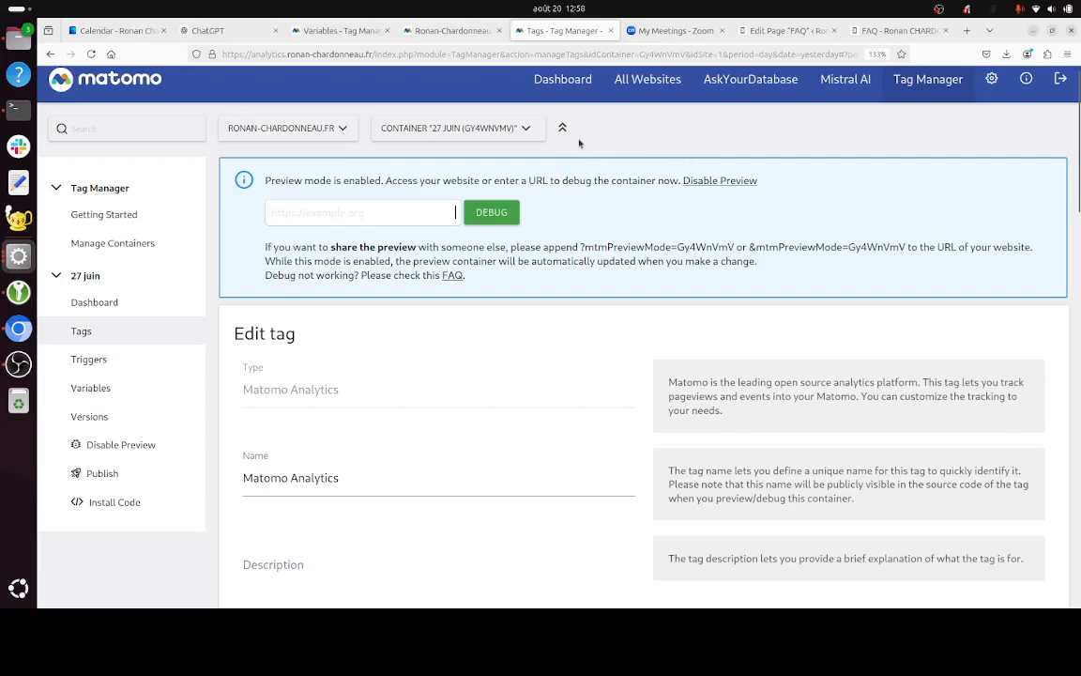
Step: Review the Google SEO custom report, then switch to the WordPress editor to view the FAQ page's Yoast meta description
{"action": "left_click", "coordinate": [450, 31]}
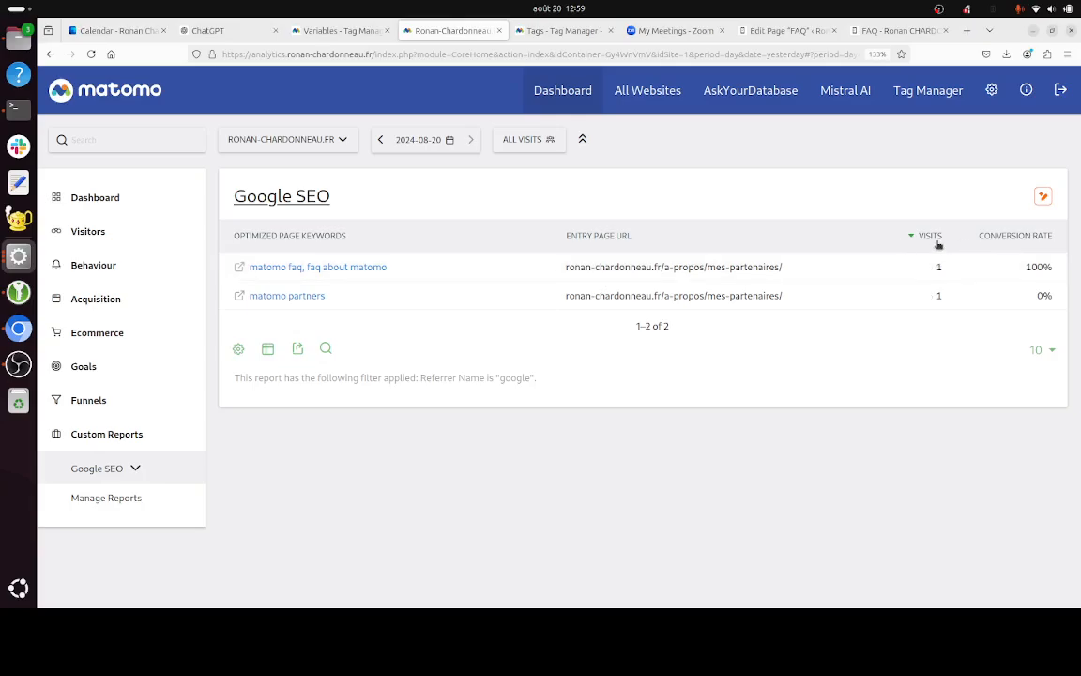
{"action": "left_click", "coordinate": [790, 32]}
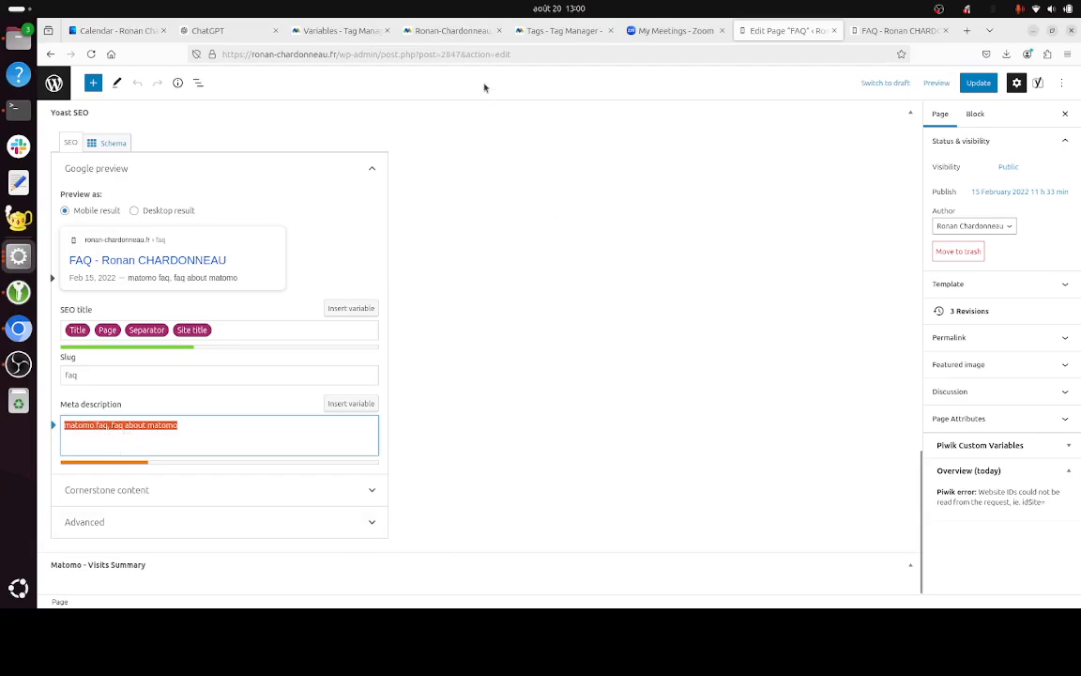
Step: Switch to Matomo Tag Manager and open the Description variable to check its Meta Name setting
{"action": "left_click", "coordinate": [541, 32]}
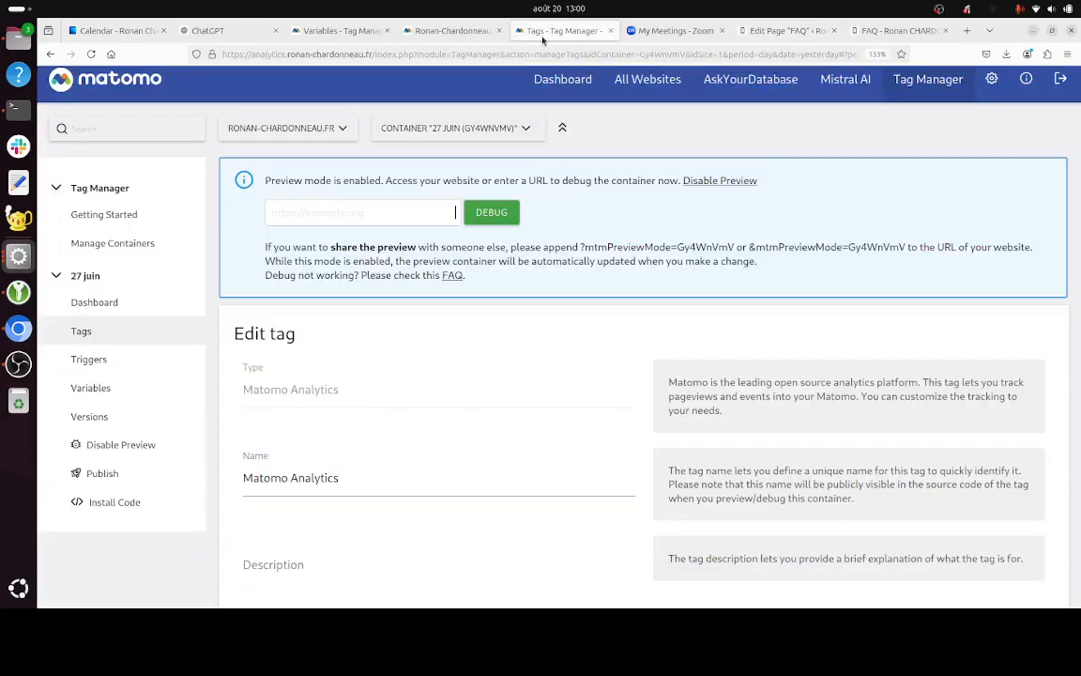
{"action": "left_click", "coordinate": [111, 391]}
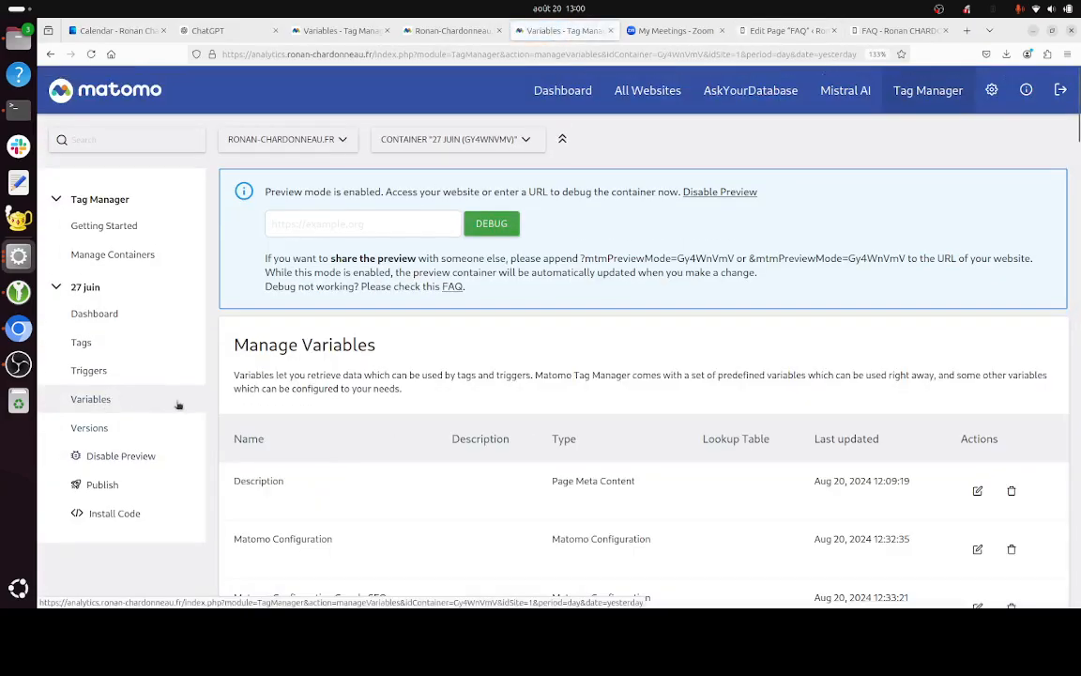
{"action": "scroll", "coordinate": [588, 355], "scroll_direction": "down", "scroll_amount": 3}
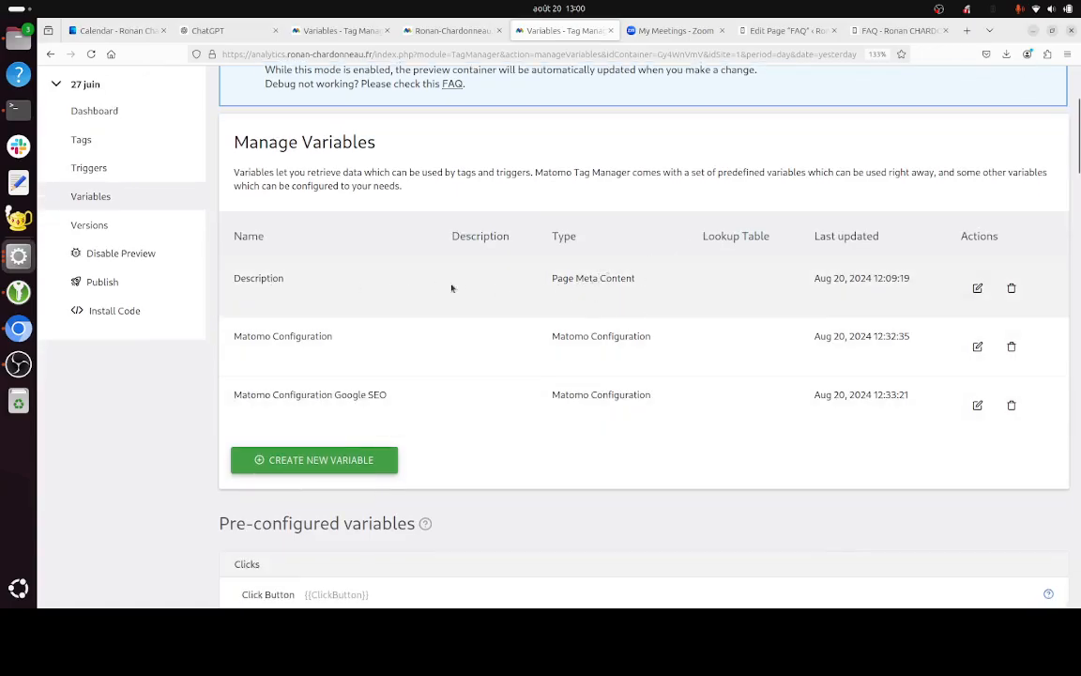
{"action": "left_click", "coordinate": [976, 287]}
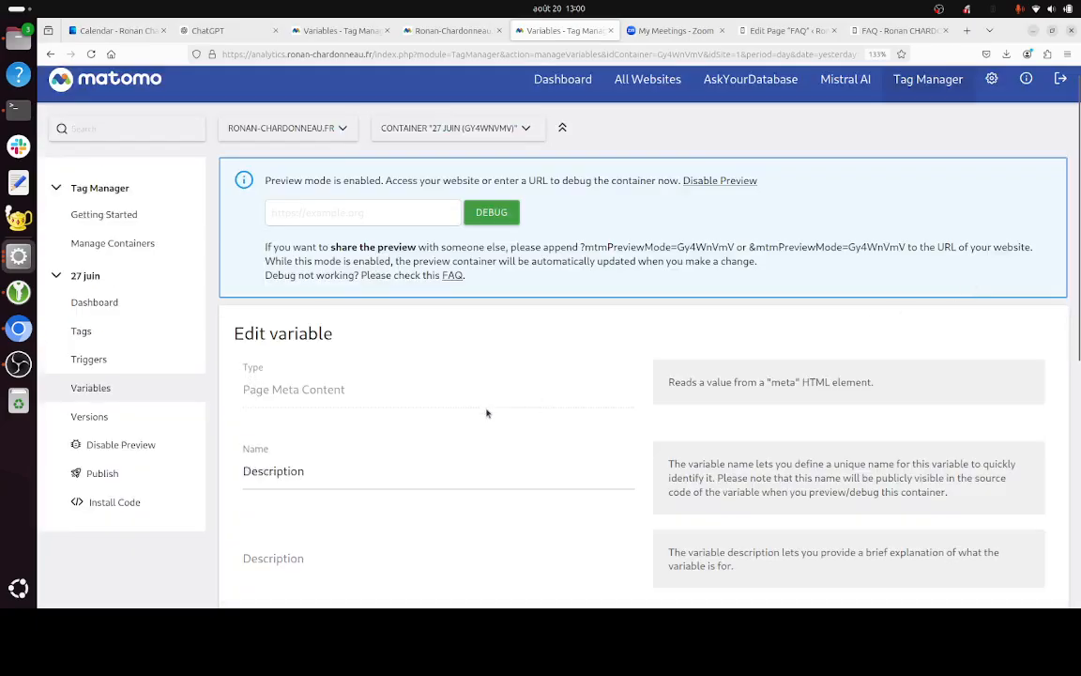
{"action": "scroll", "coordinate": [362, 449], "scroll_direction": "down", "scroll_amount": 2}
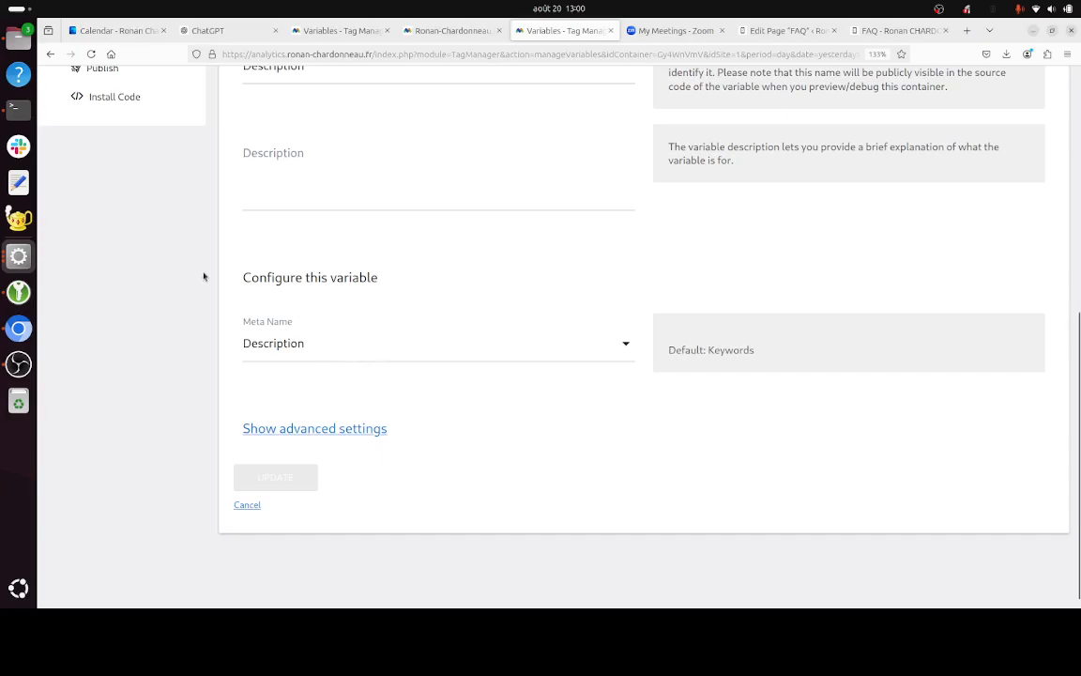
Step: Open the Matomo Analytics Google SEO tag from the container's tags and check its assigned Matomo configuration
{"action": "scroll", "coordinate": [202, 276], "scroll_direction": "up", "scroll_amount": 4}
{"action": "scroll", "coordinate": [160, 208], "scroll_direction": "up", "scroll_amount": 2}
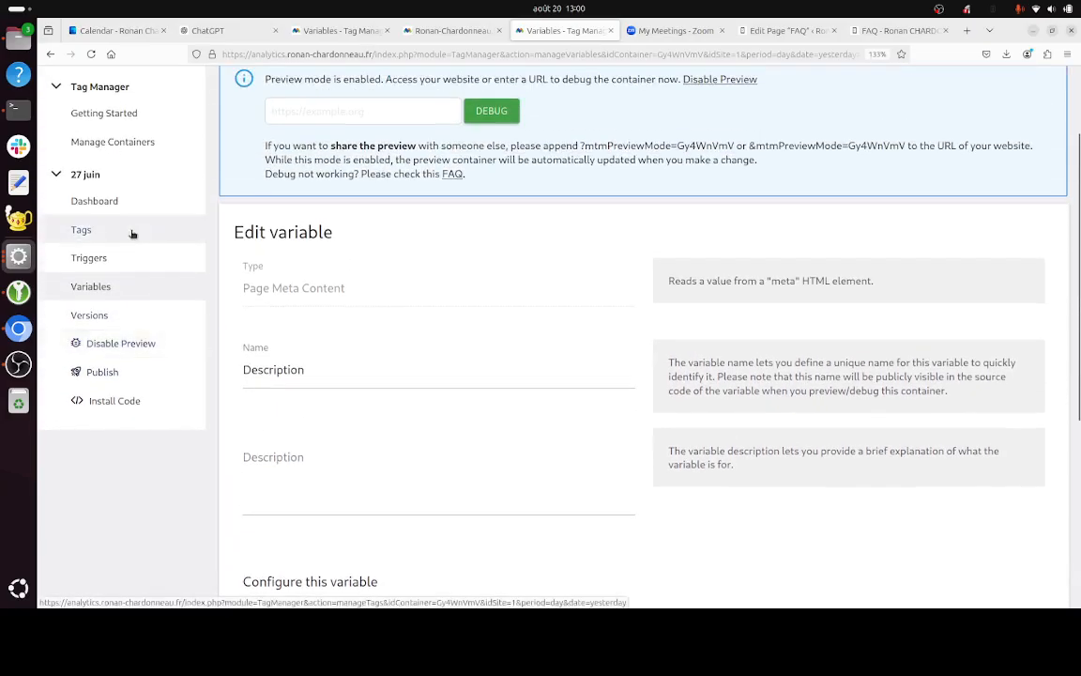
{"action": "left_click", "coordinate": [133, 234]}
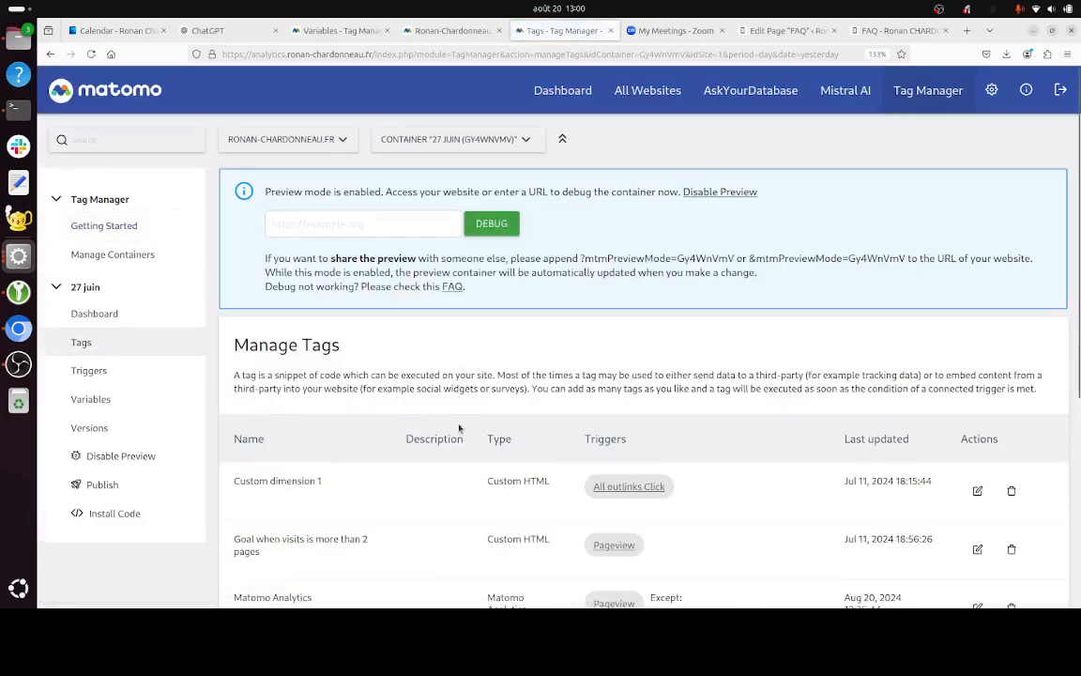
{"action": "scroll", "coordinate": [451, 419], "scroll_direction": "down", "scroll_amount": 1}
{"action": "scroll", "coordinate": [450, 419], "scroll_direction": "down", "scroll_amount": 2}
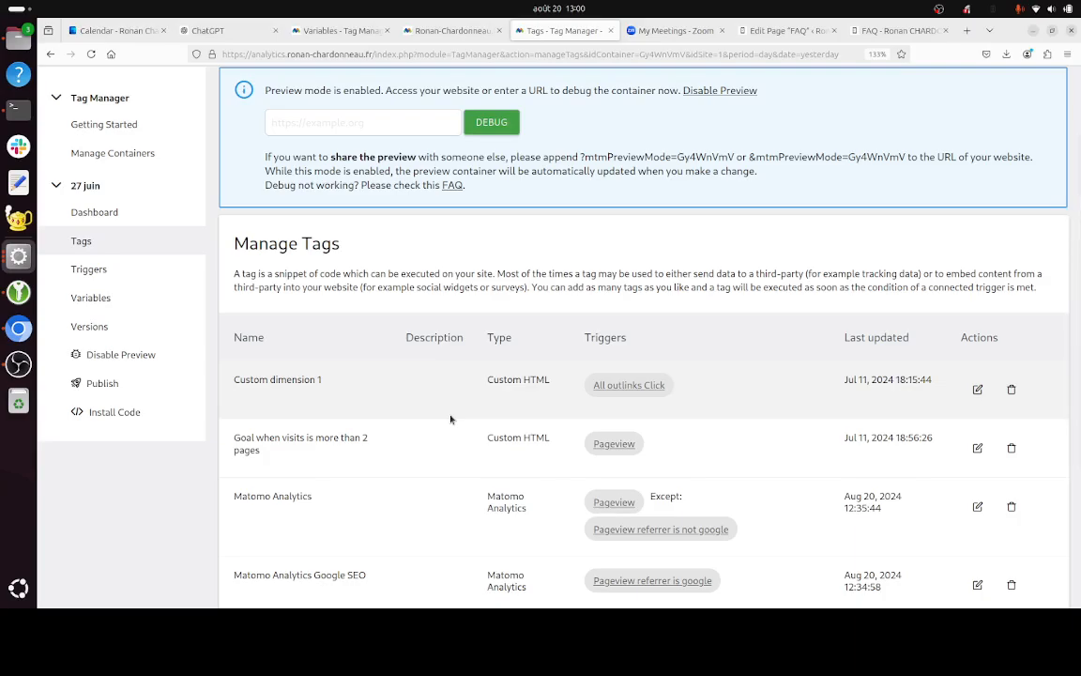
{"action": "scroll", "coordinate": [451, 419], "scroll_direction": "down", "scroll_amount": 2}
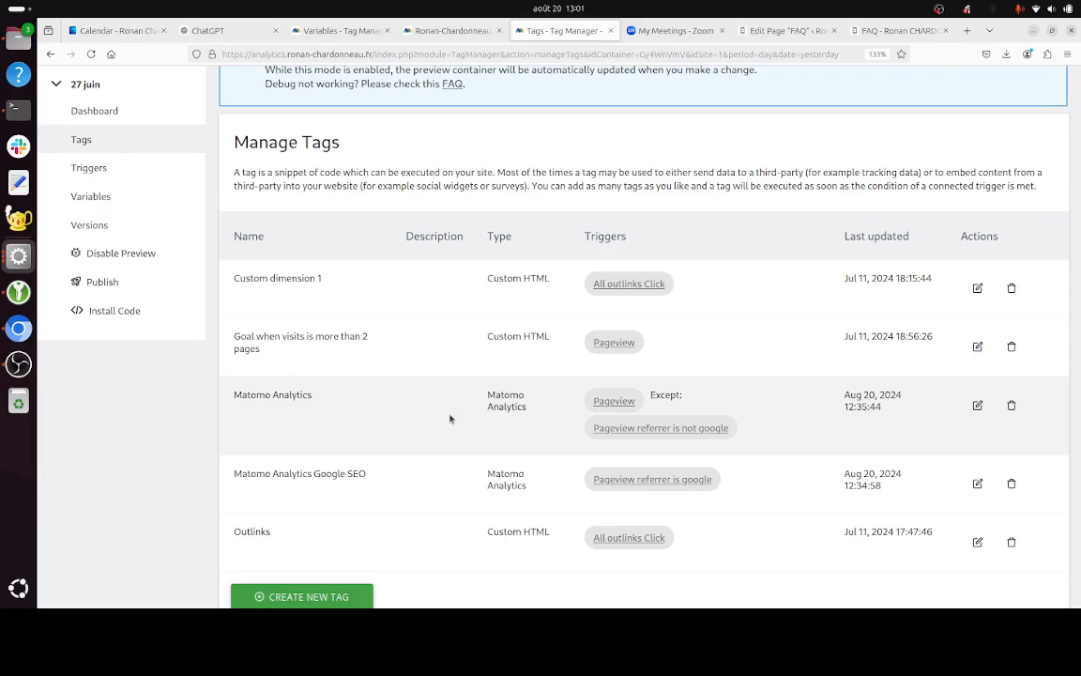
{"action": "scroll", "coordinate": [450, 418], "scroll_direction": "down", "scroll_amount": 2}
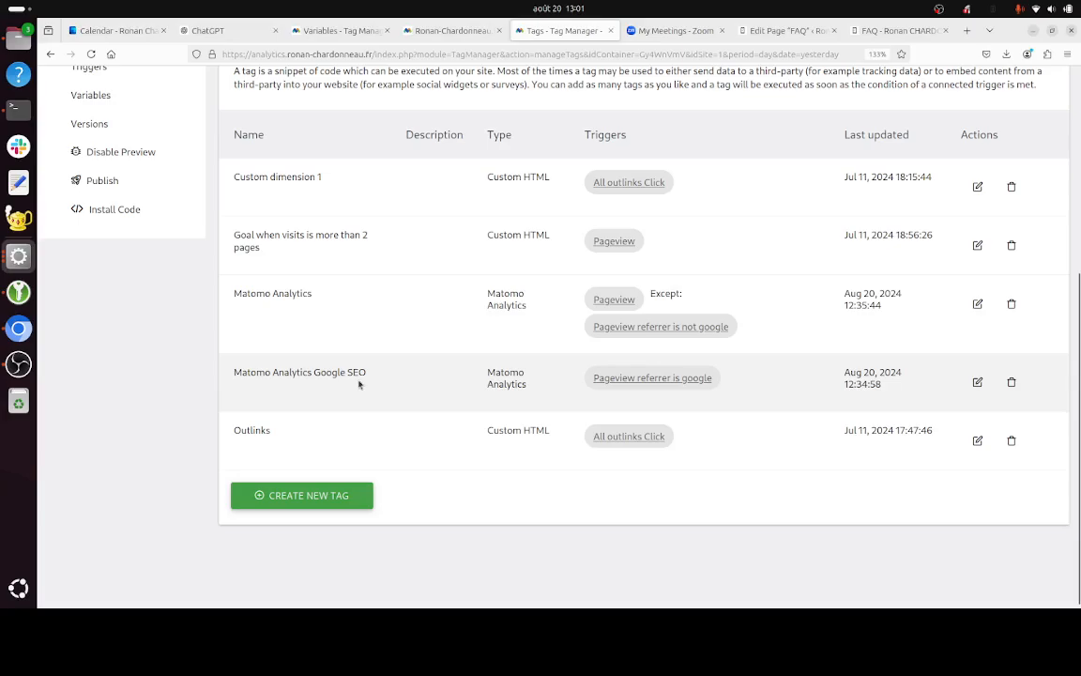
{"action": "left_click", "coordinate": [978, 382]}
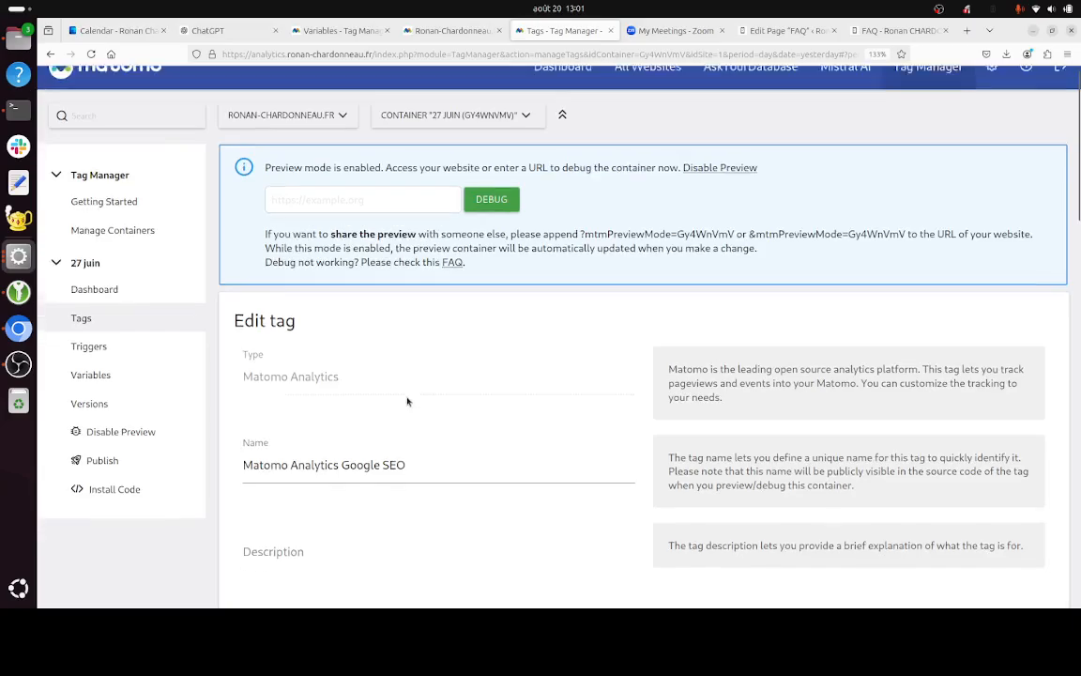
{"action": "scroll", "coordinate": [407, 402], "scroll_direction": "down", "scroll_amount": 10}
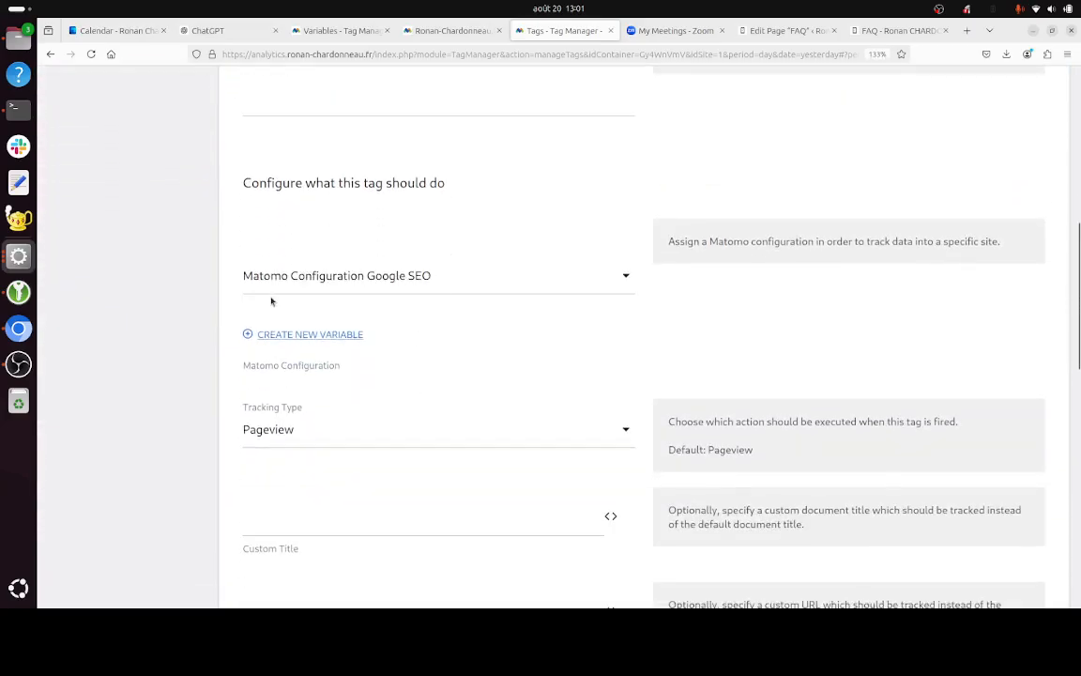
{"action": "scroll", "coordinate": [341, 304], "scroll_direction": "up", "scroll_amount": 3}
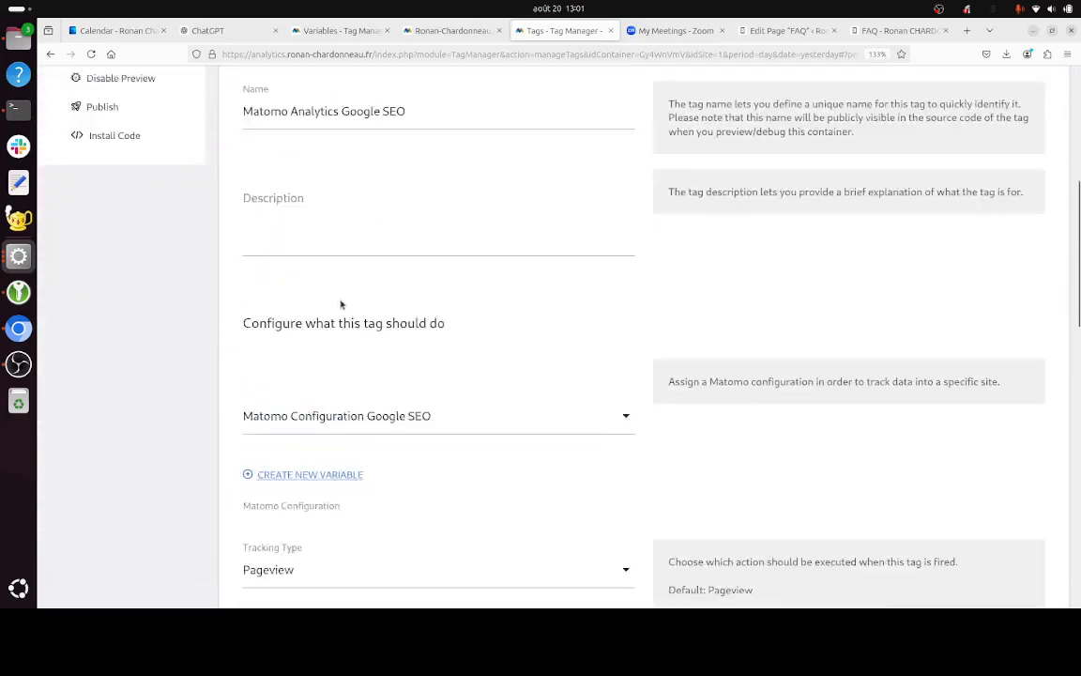
Step: Open the container's variables in a separate browser tab and look through the list
{"action": "scroll", "coordinate": [341, 304], "scroll_direction": "up", "scroll_amount": 6}
{"action": "right_click", "coordinate": [116, 289]}
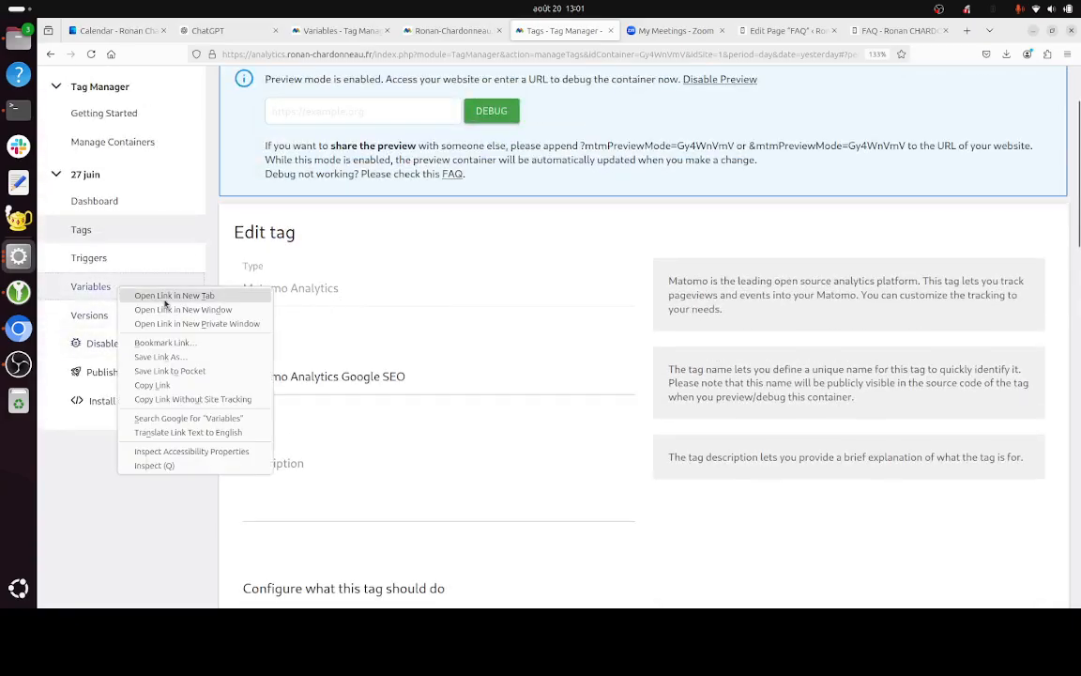
{"action": "left_click", "coordinate": [165, 295]}
{"action": "left_click", "coordinate": [591, 31]}
{"action": "scroll", "coordinate": [462, 410], "scroll_direction": "down", "scroll_amount": 8}
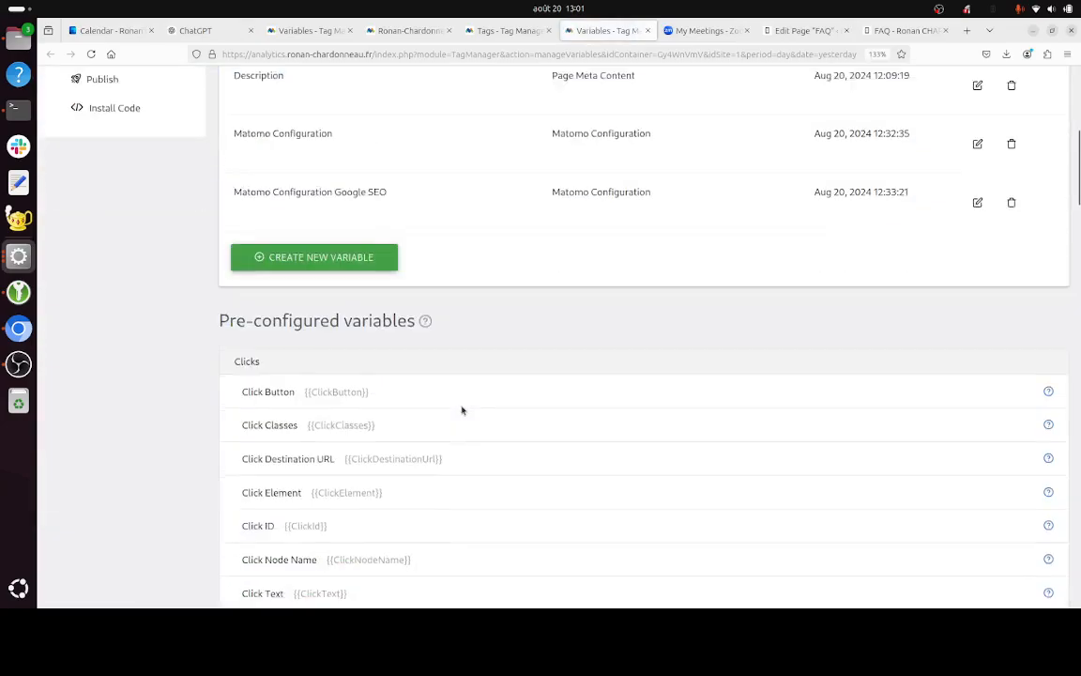
{"action": "scroll", "coordinate": [460, 409], "scroll_direction": "down", "scroll_amount": 4}
{"action": "scroll", "coordinate": [456, 408], "scroll_direction": "up", "scroll_amount": 8}
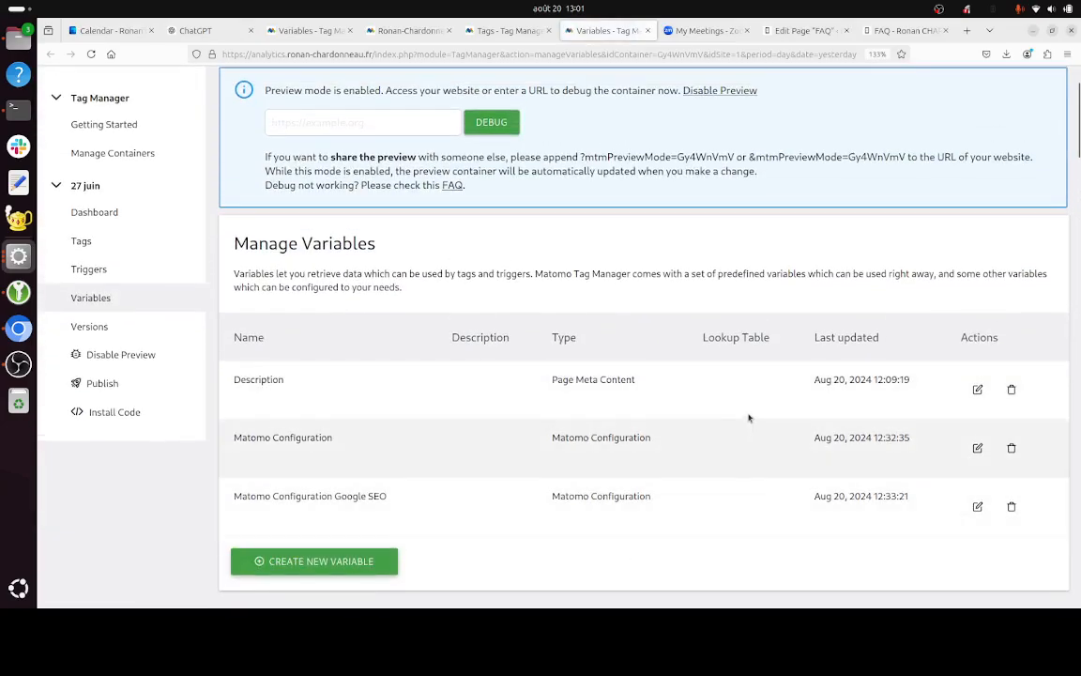
Step: Open the Matomo Configuration Google SEO variable and examine its custom dimension index and value
{"action": "left_click", "coordinate": [977, 506]}
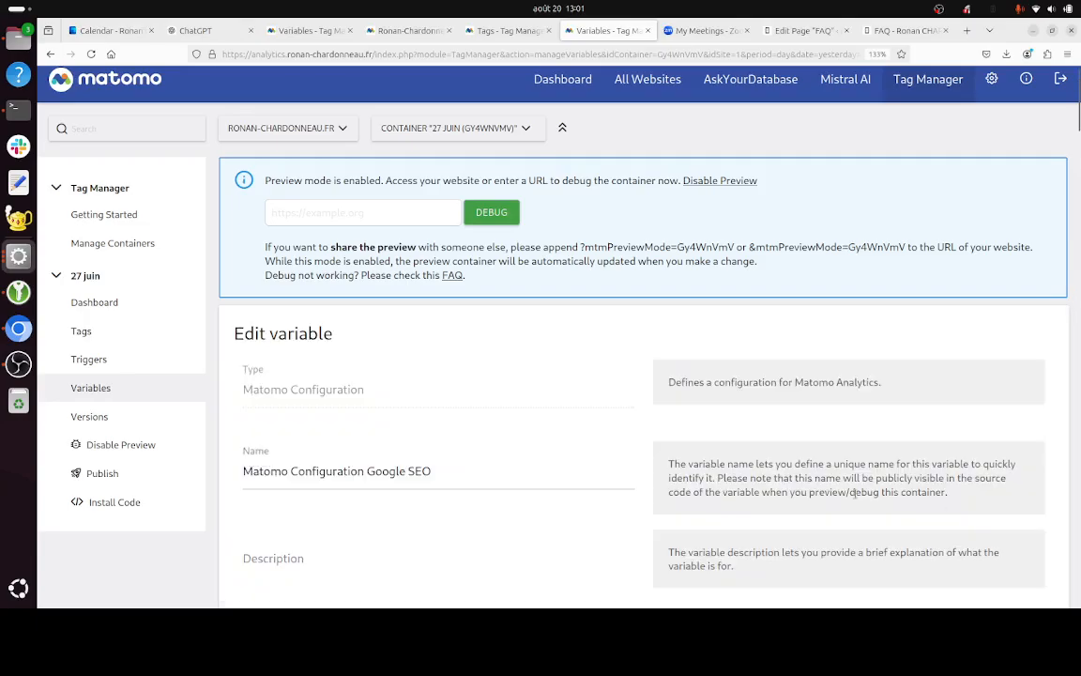
{"action": "left_click", "coordinate": [95, 387]}
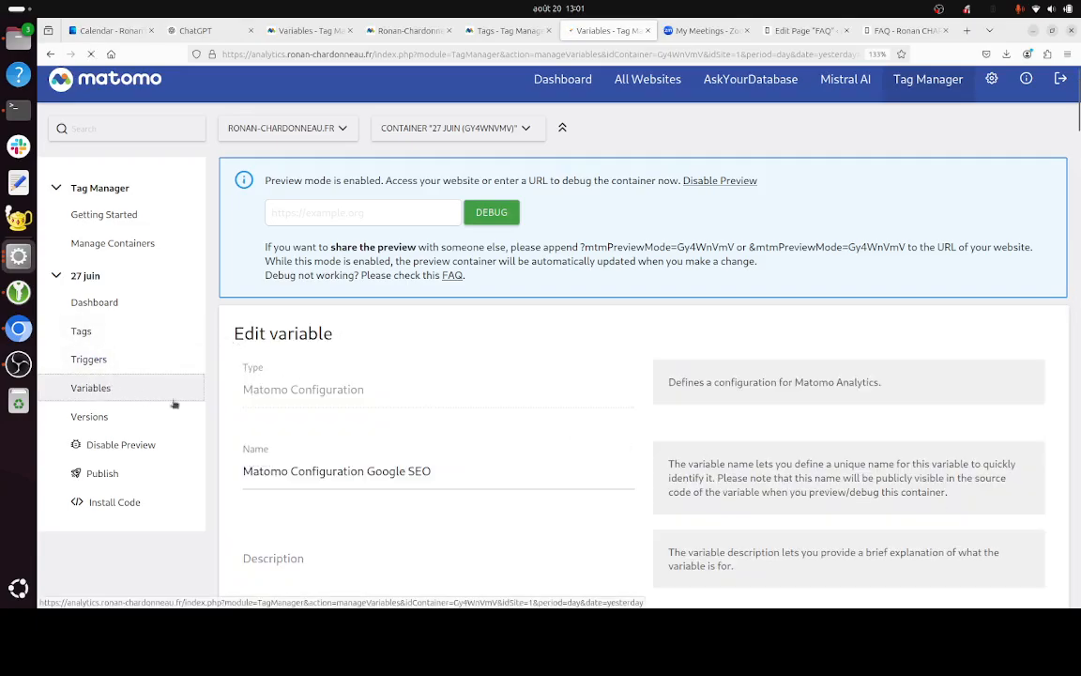
{"action": "scroll", "coordinate": [842, 516], "scroll_direction": "down", "scroll_amount": 2}
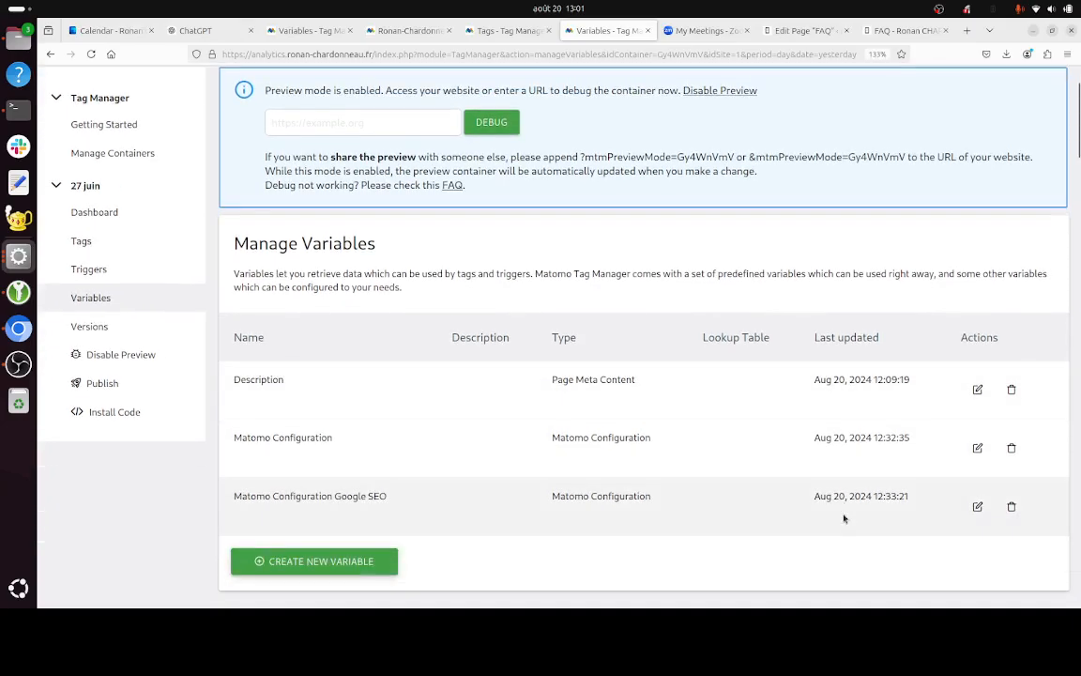
{"action": "left_click", "coordinate": [977, 505]}
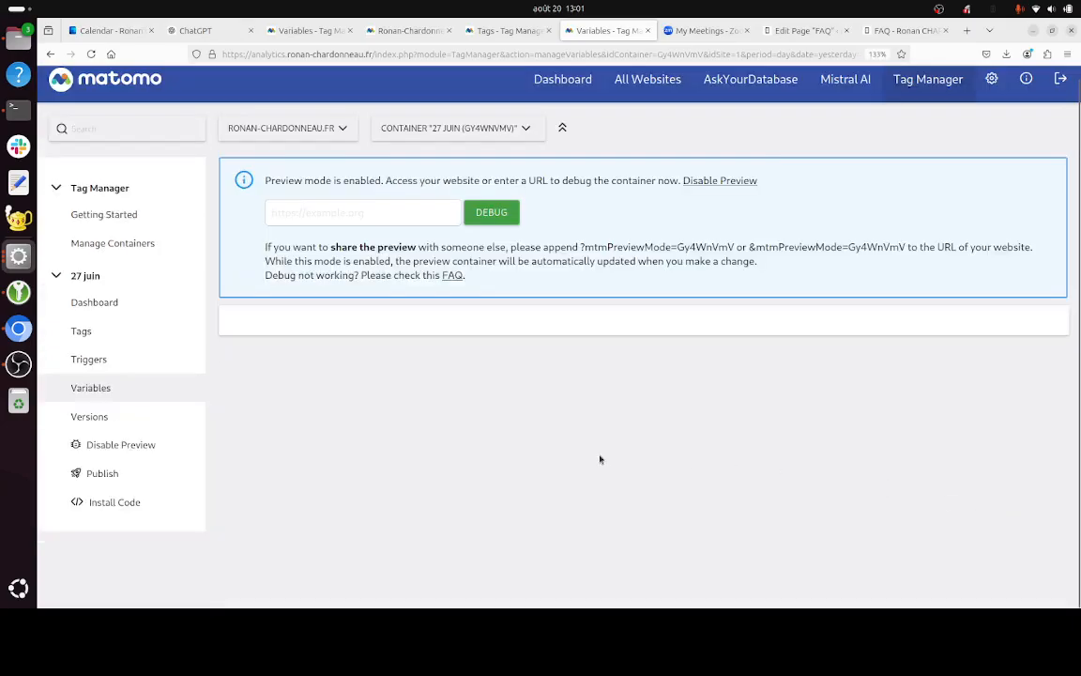
{"action": "scroll", "coordinate": [555, 456], "scroll_direction": "down", "scroll_amount": 15}
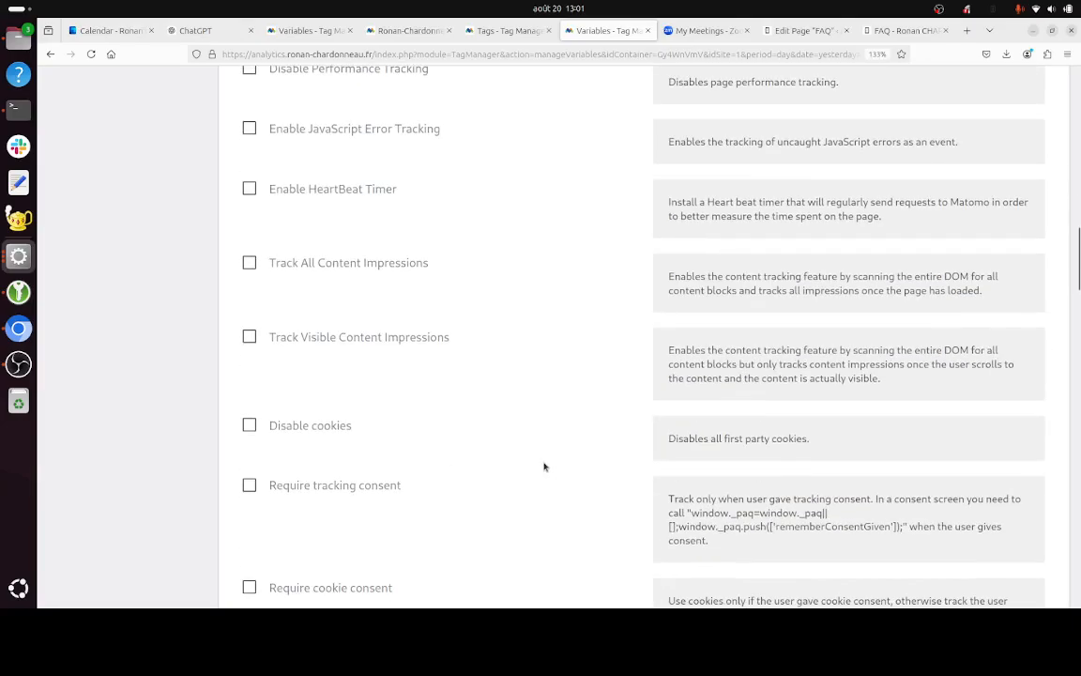
{"action": "scroll", "coordinate": [543, 466], "scroll_direction": "down", "scroll_amount": 15}
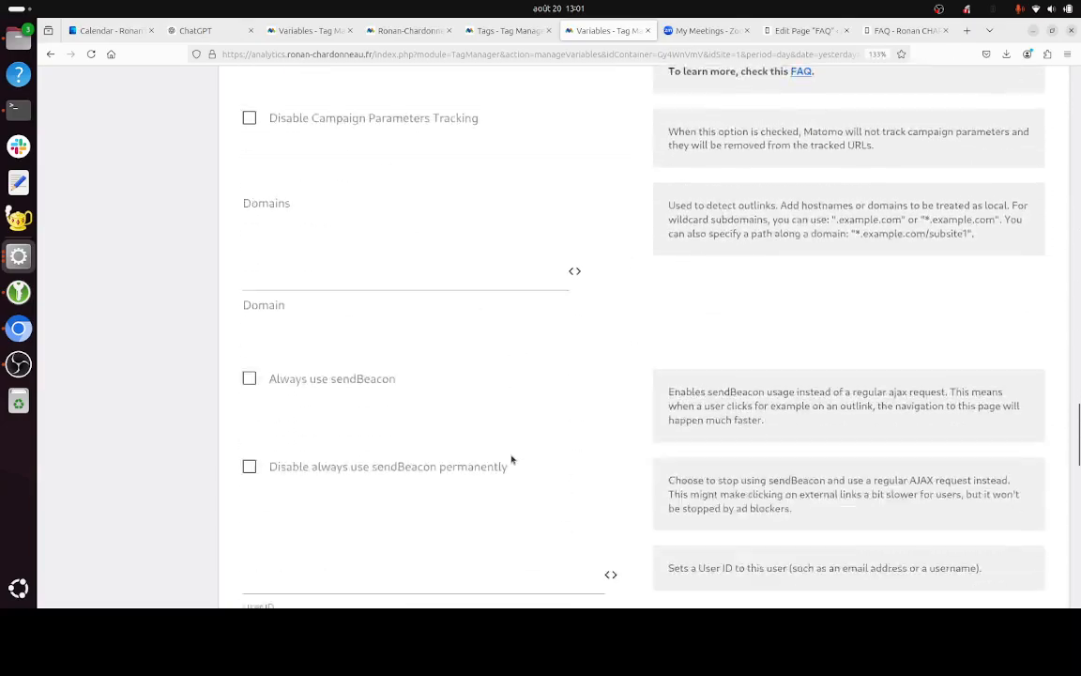
{"action": "scroll", "coordinate": [511, 459], "scroll_direction": "down", "scroll_amount": 12}
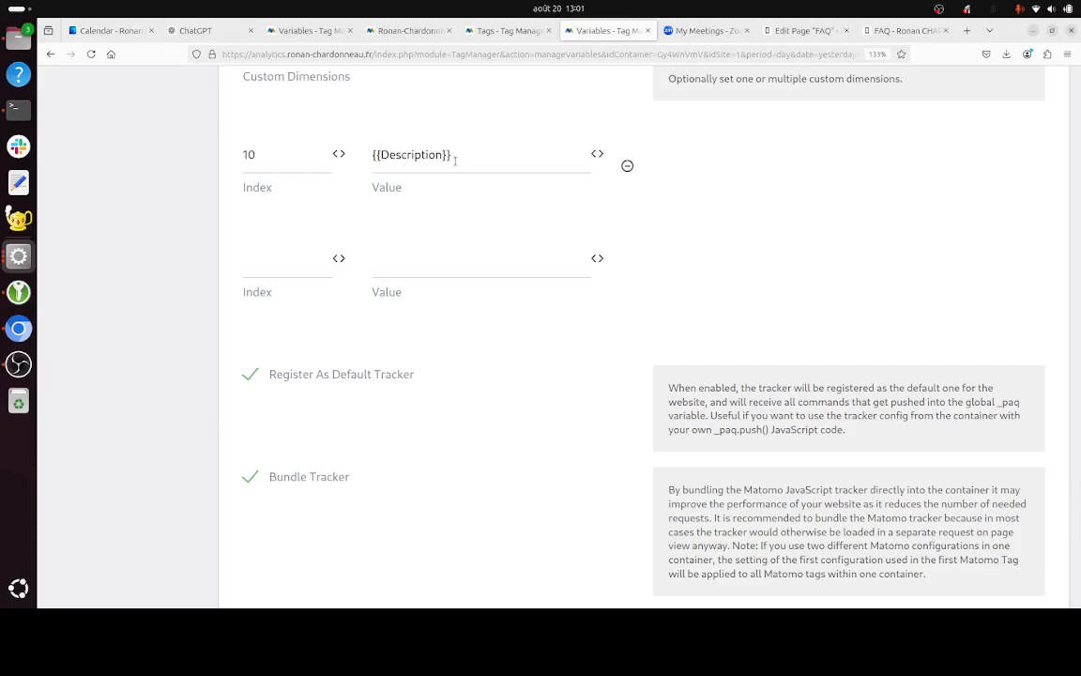
{"action": "scroll", "coordinate": [455, 161], "scroll_direction": "up", "scroll_amount": 5}
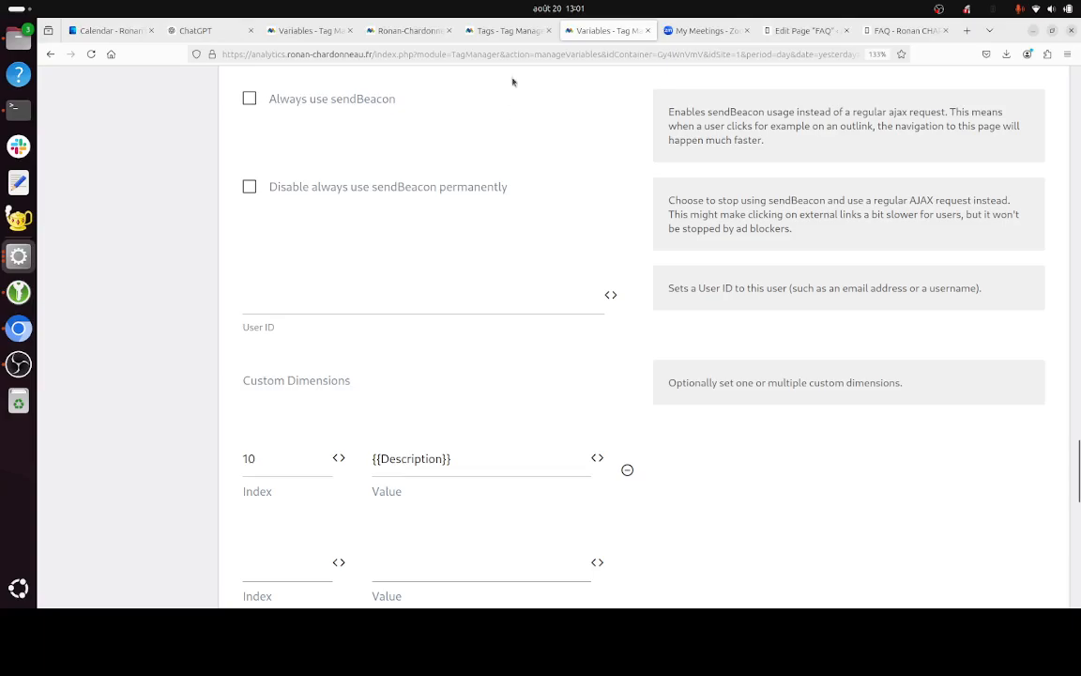
Step: Return to the Matomo Analytics Google SEO tag, inspect the conditions of its "Pageview referrer is google" trigger, and close the trigger unchanged
{"action": "left_click", "coordinate": [516, 33]}
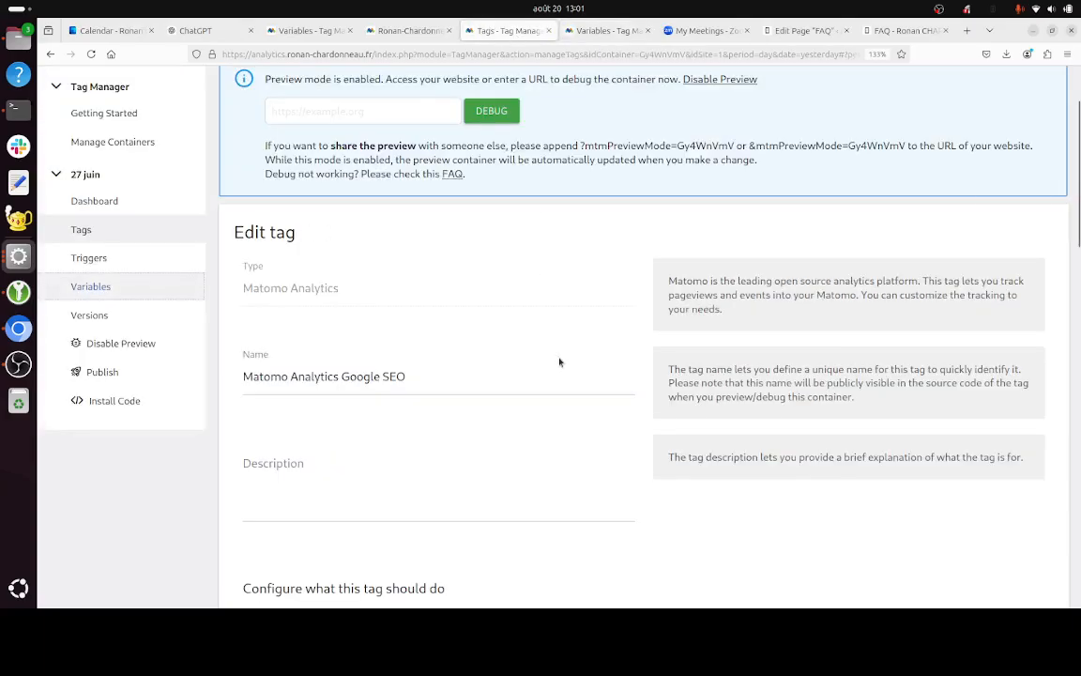
{"action": "scroll", "coordinate": [559, 362], "scroll_direction": "down", "scroll_amount": 5}
{"action": "scroll", "coordinate": [559, 362], "scroll_direction": "down", "scroll_amount": 2}
{"action": "scroll", "coordinate": [422, 282], "scroll_direction": "down", "scroll_amount": 2}
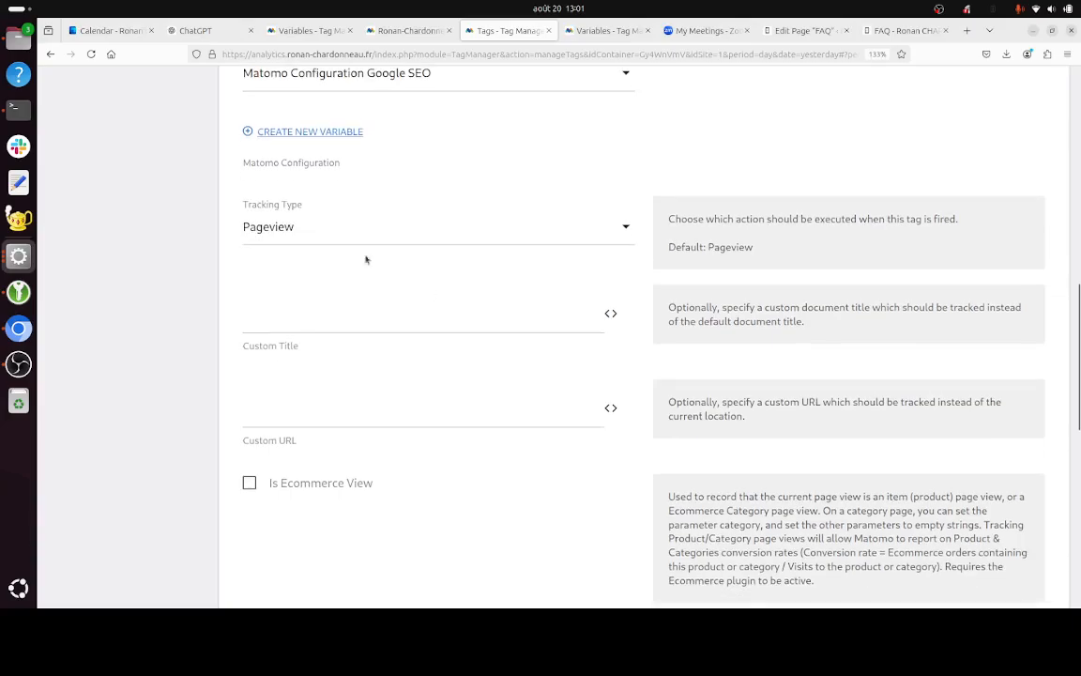
{"action": "scroll", "coordinate": [347, 272], "scroll_direction": "down", "scroll_amount": 3}
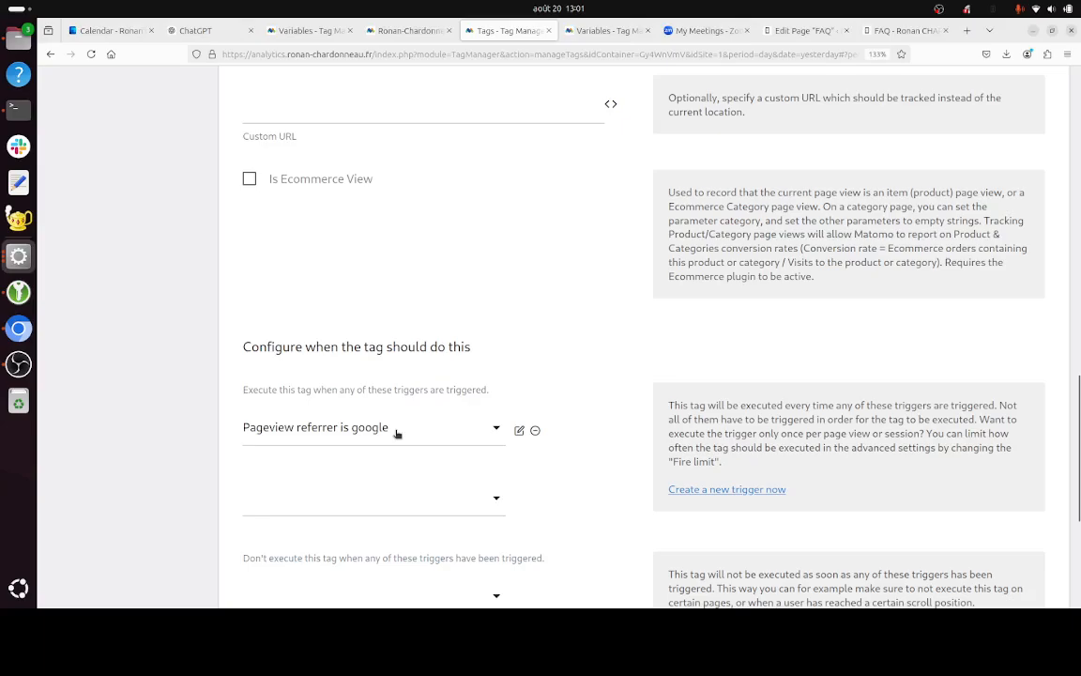
{"action": "left_click", "coordinate": [518, 431]}
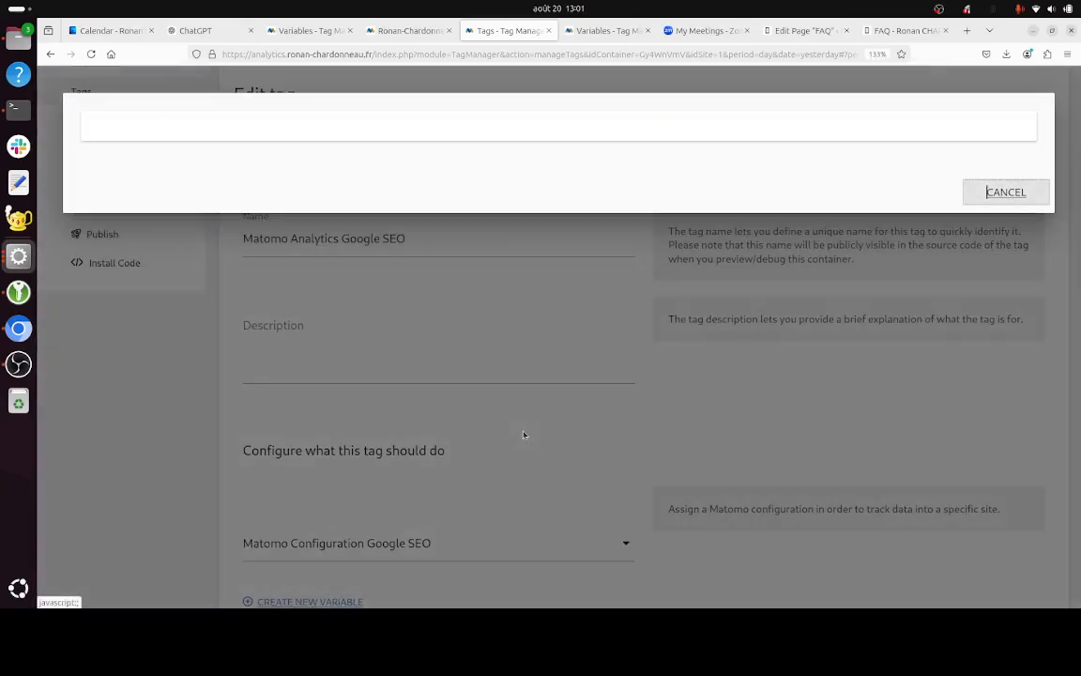
{"action": "scroll", "coordinate": [509, 436], "scroll_direction": "down", "scroll_amount": 5}
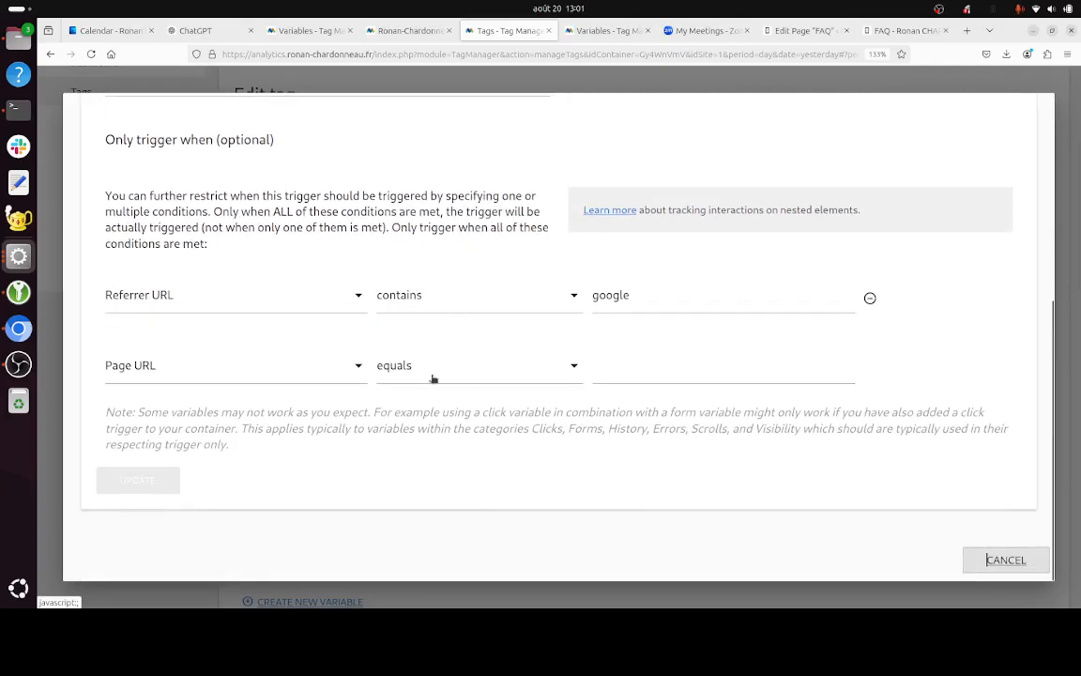
{"action": "left_click", "coordinate": [459, 82]}
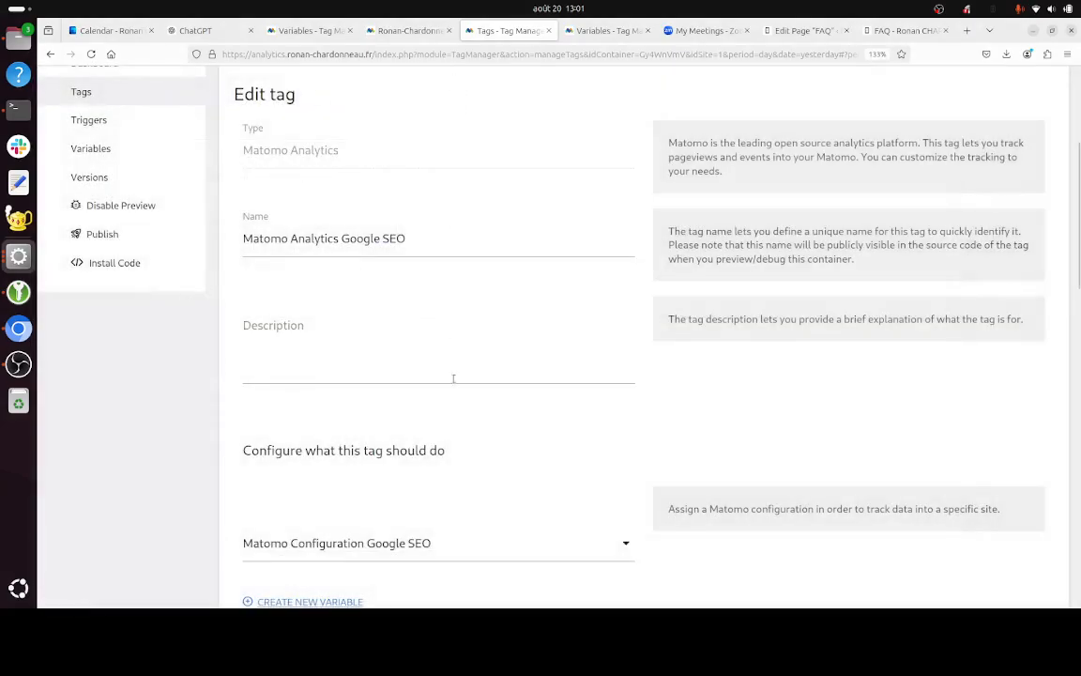
Step: Go back to the tags list and compare the triggers of the Matomo Analytics and Matomo Analytics Google SEO tags
{"action": "scroll", "coordinate": [454, 443], "scroll_direction": "up", "scroll_amount": 3}
{"action": "scroll", "coordinate": [453, 441], "scroll_direction": "up", "scroll_amount": 1}
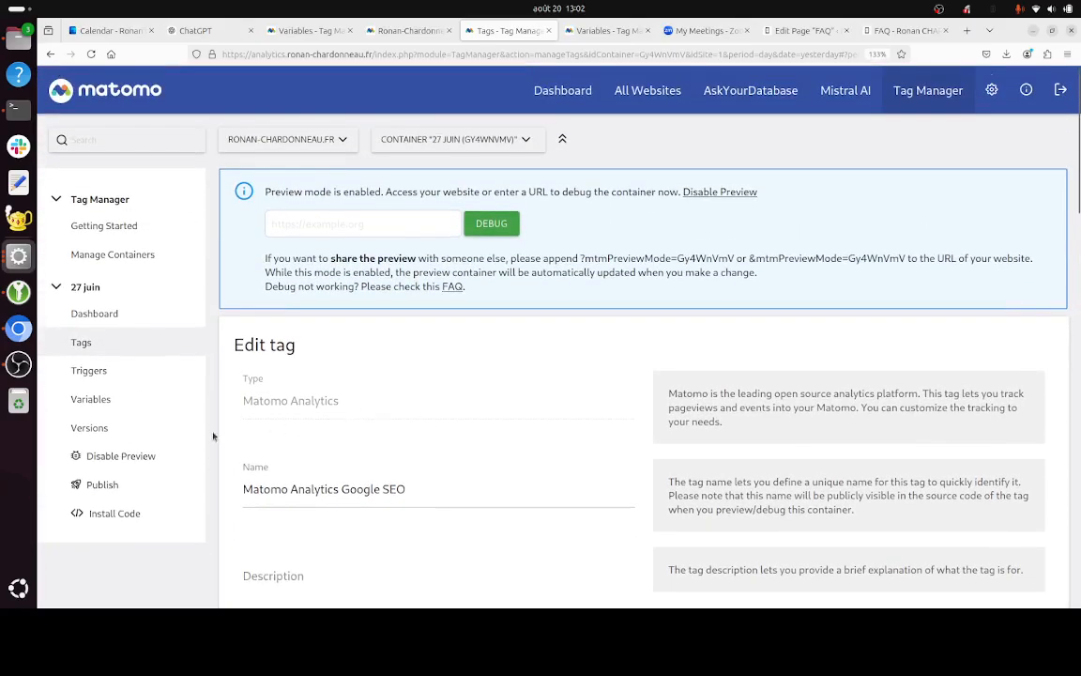
{"action": "left_click", "coordinate": [144, 343]}
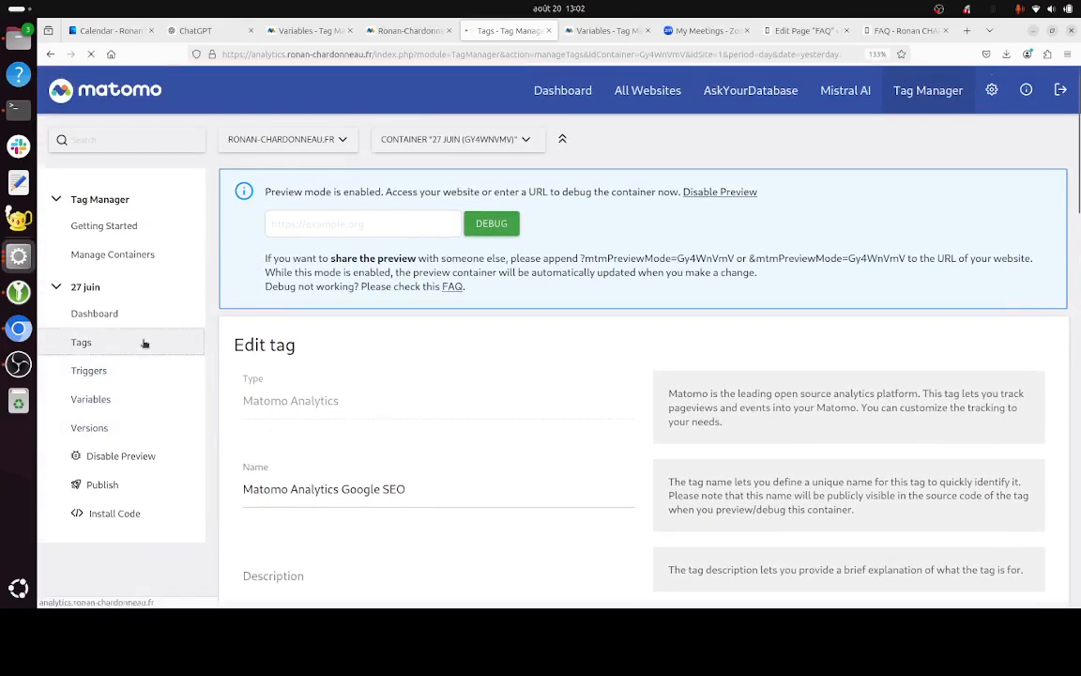
{"action": "scroll", "coordinate": [469, 460], "scroll_direction": "down", "scroll_amount": 3}
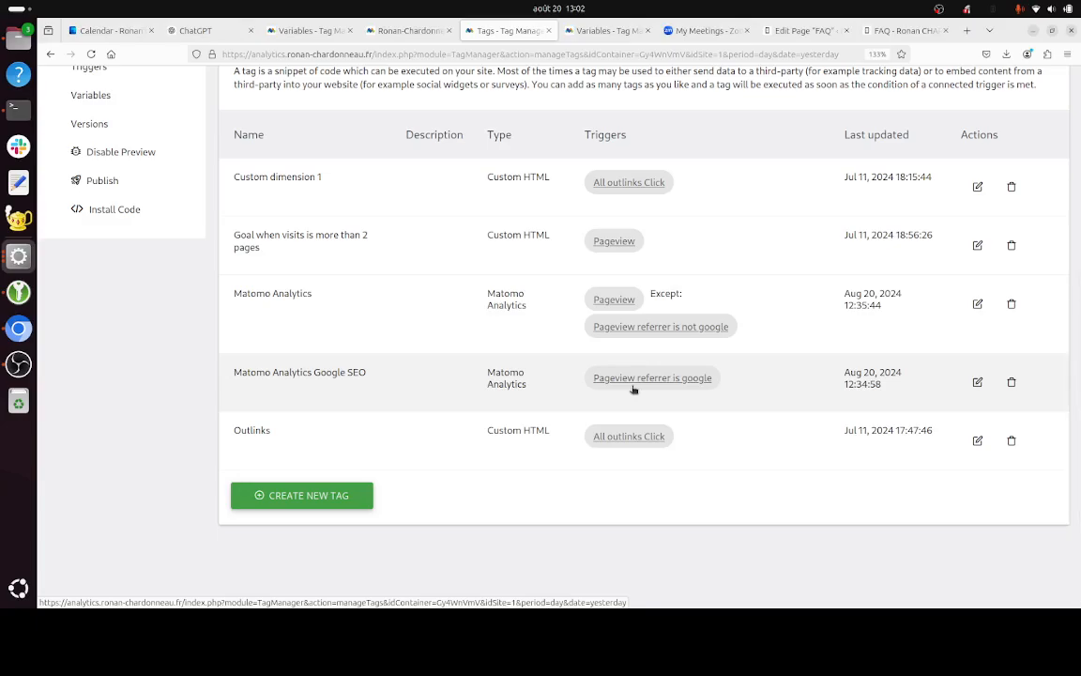
Step: Switch to the browser tab with the custom reports and open the Google SEO report for editing from the list of managed reports
{"action": "scroll", "coordinate": [634, 388], "scroll_direction": "up", "scroll_amount": 2}
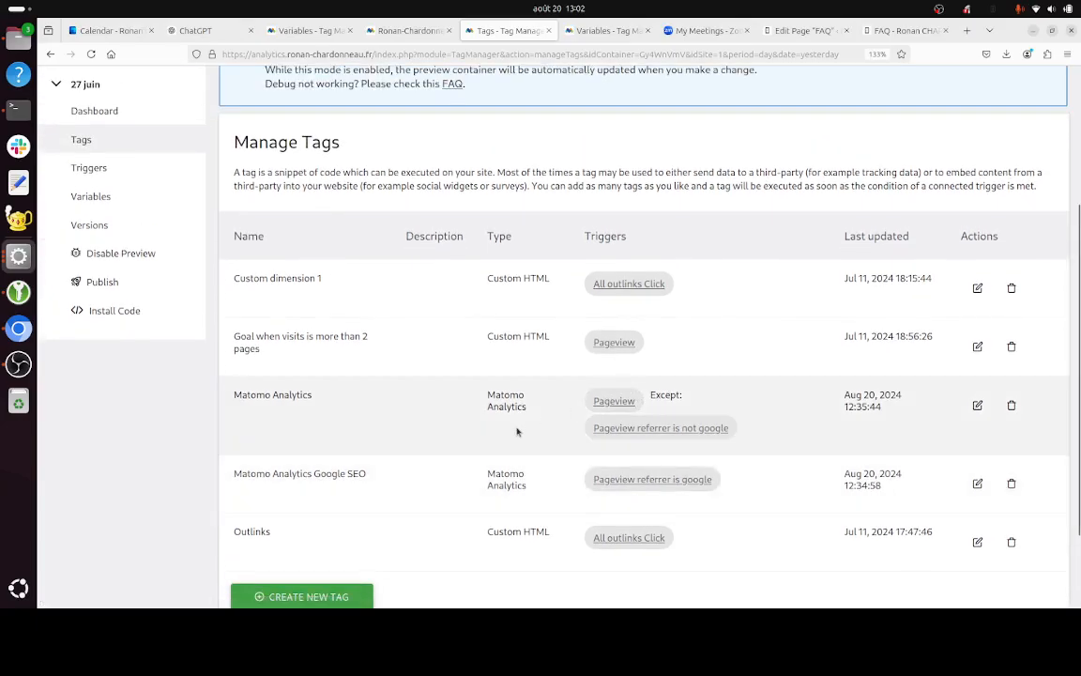
{"action": "scroll", "coordinate": [514, 438], "scroll_direction": "up", "scroll_amount": 3}
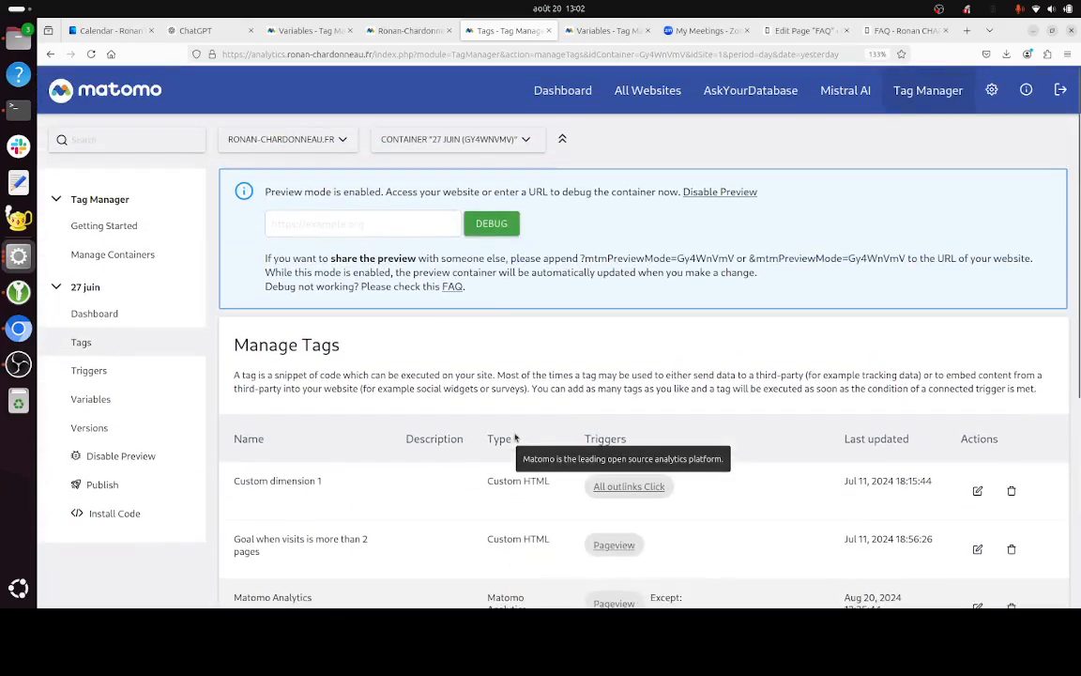
{"action": "left_click", "coordinate": [390, 31]}
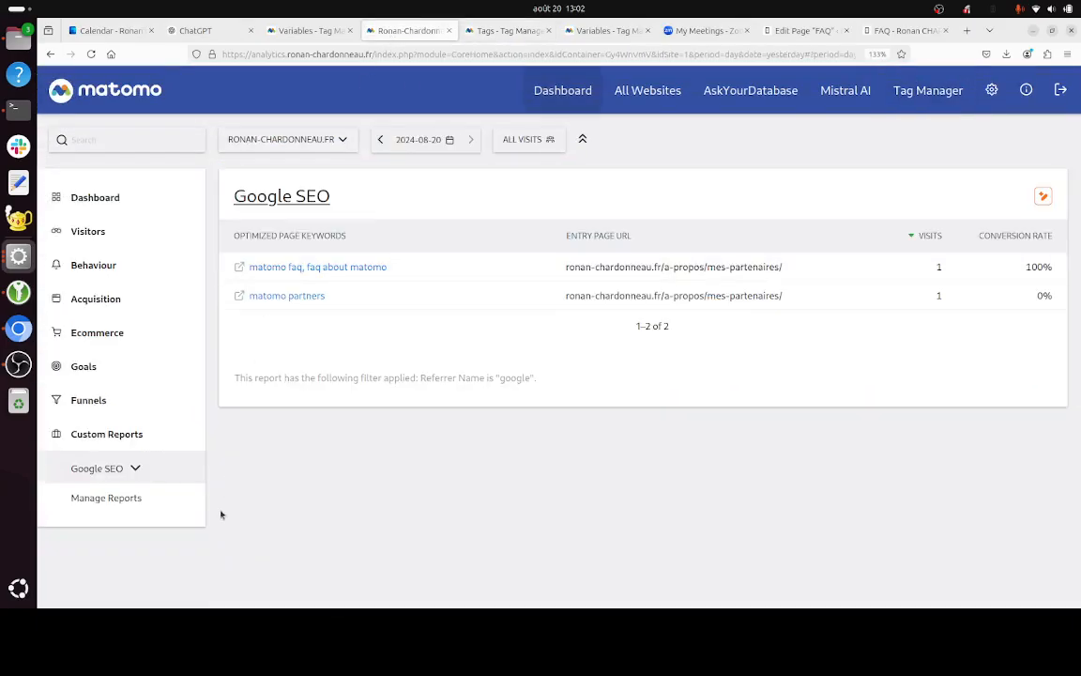
{"action": "left_click", "coordinate": [106, 498]}
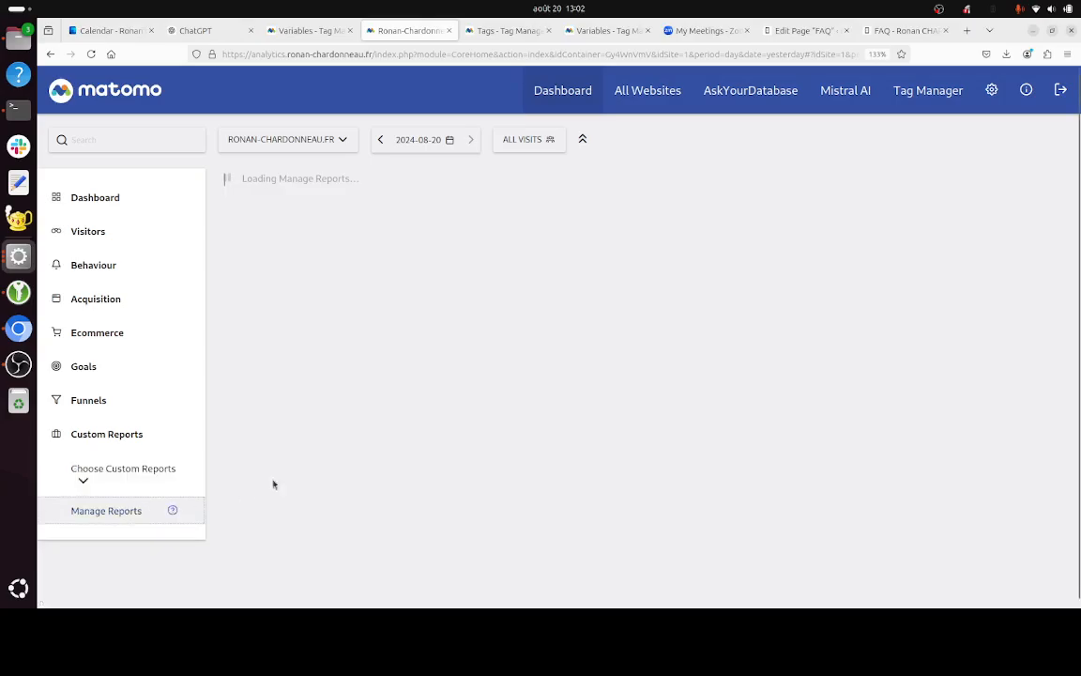
{"action": "scroll", "coordinate": [829, 428], "scroll_direction": "down", "scroll_amount": 5}
{"action": "scroll", "coordinate": [829, 428], "scroll_direction": "down", "scroll_amount": 2}
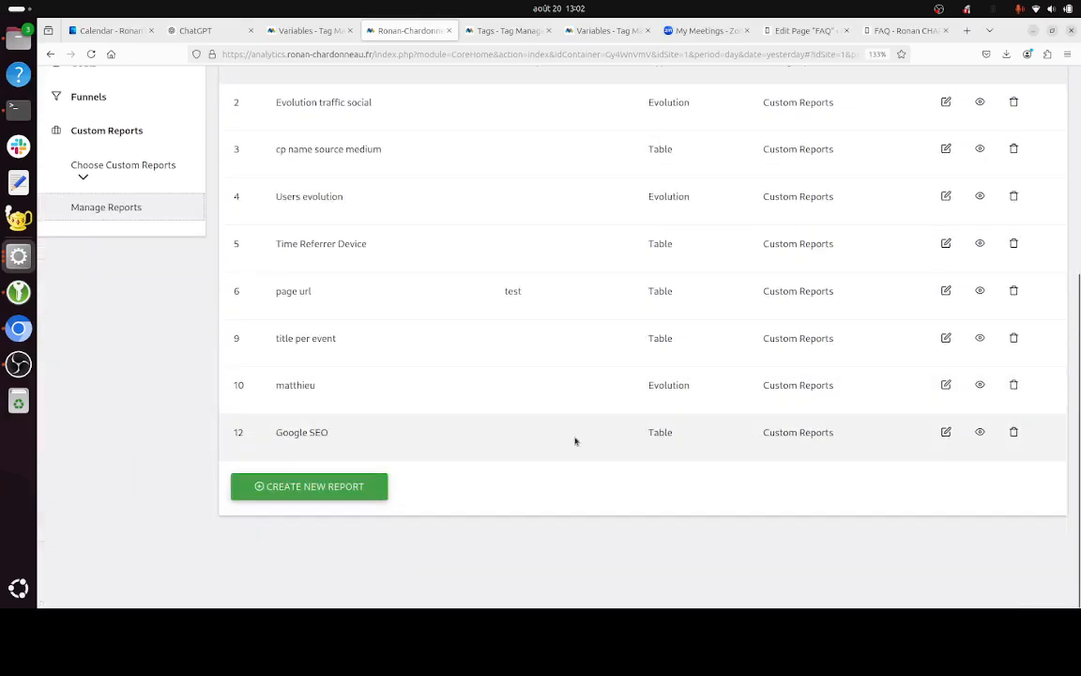
{"action": "left_click", "coordinate": [946, 432]}
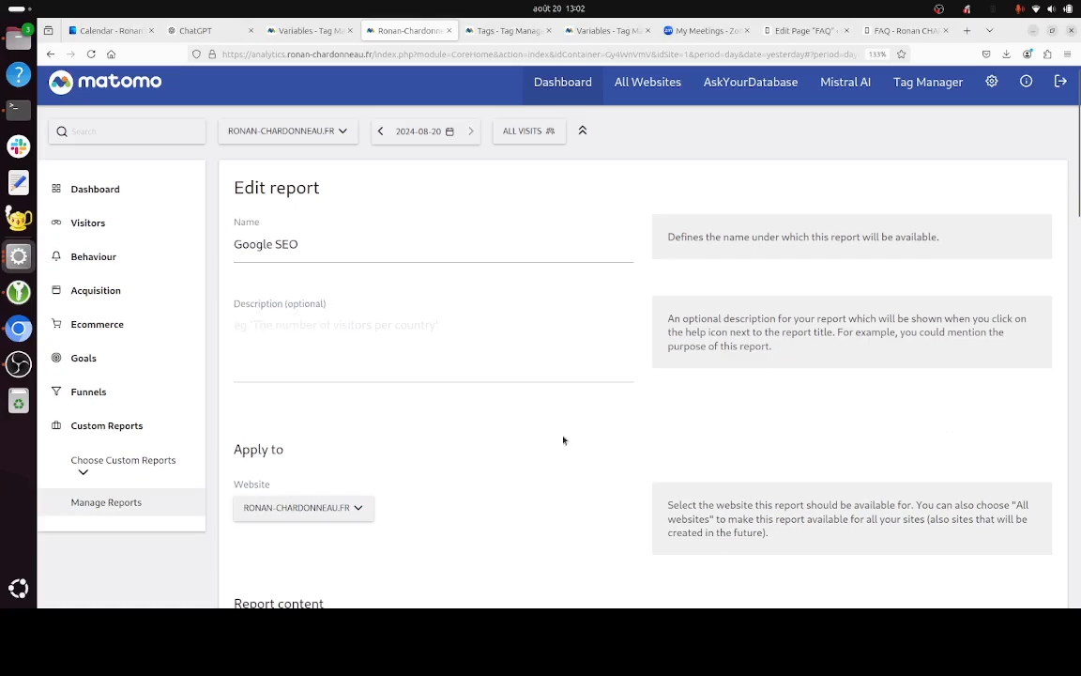
Step: Examine the report type, dimensions, metrics and referrer filter configured in the Google SEO report
{"action": "scroll", "coordinate": [558, 441], "scroll_direction": "down", "scroll_amount": 8}
{"action": "scroll", "coordinate": [555, 441], "scroll_direction": "down", "scroll_amount": 3}
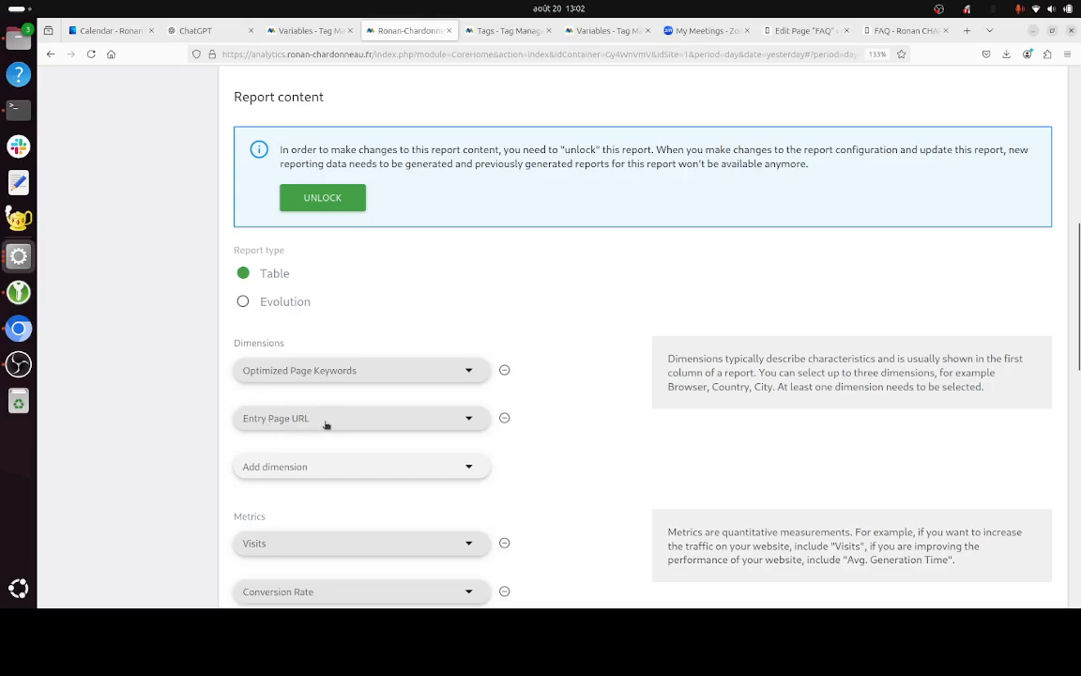
{"action": "scroll", "coordinate": [333, 423], "scroll_direction": "down", "scroll_amount": 2}
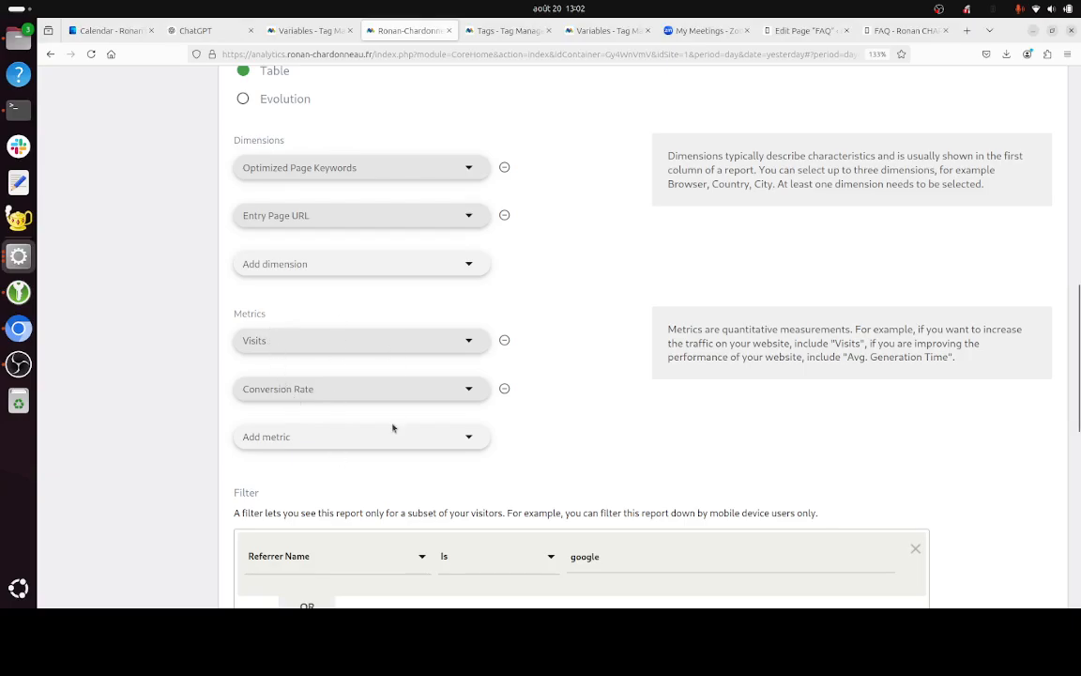
{"action": "scroll", "coordinate": [424, 402], "scroll_direction": "down", "scroll_amount": 1}
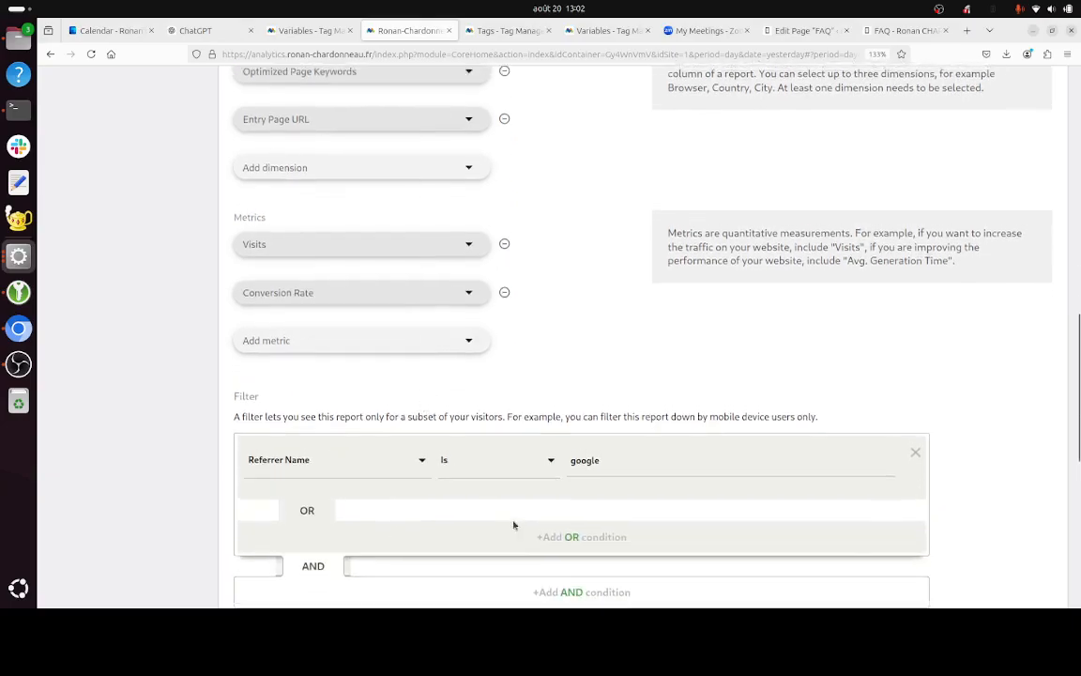
{"action": "scroll", "coordinate": [512, 522], "scroll_direction": "up", "scroll_amount": 15}
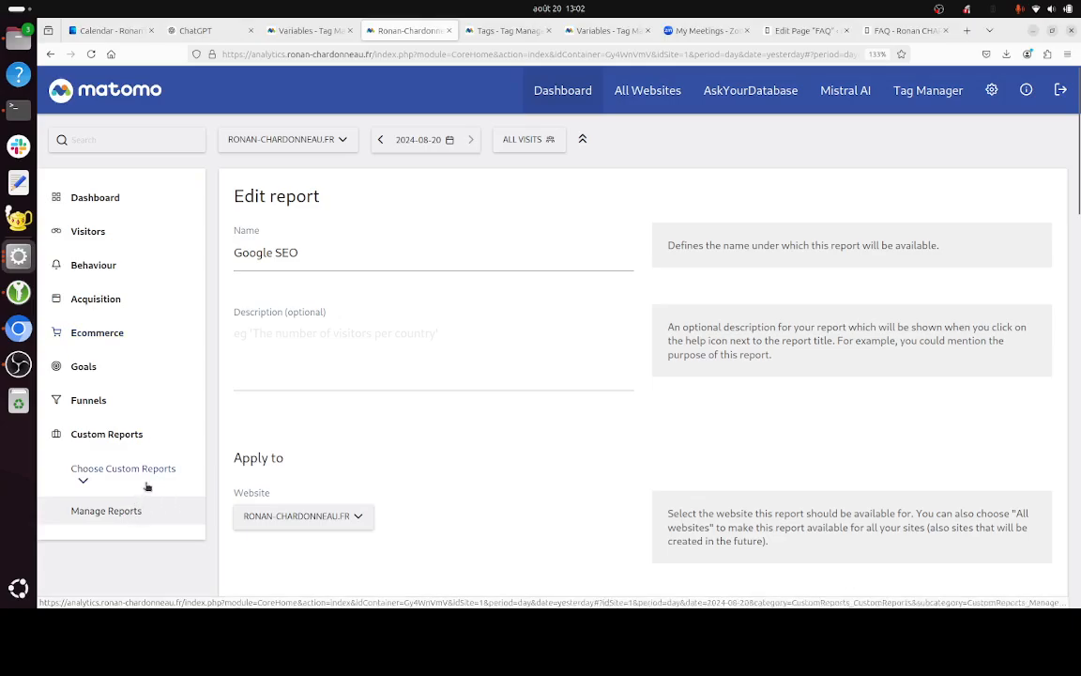
Step: Open the Visits Log, expand the repeated FAQ page views in the first Google visit, and inspect the custom dimensions of the last one
{"action": "left_click", "coordinate": [112, 233]}
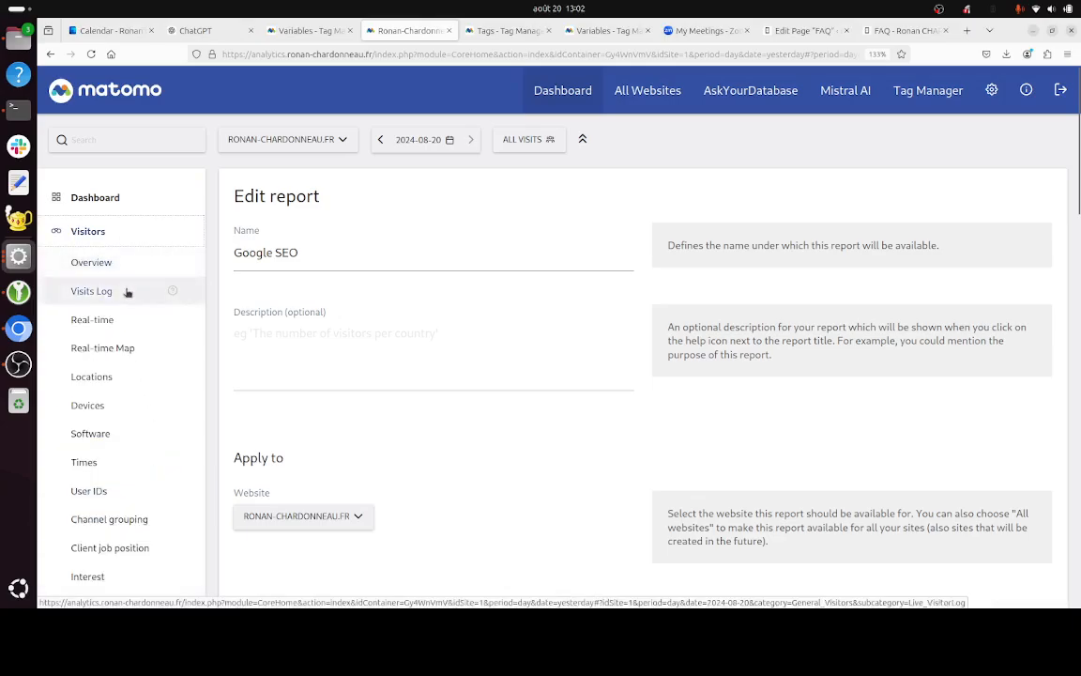
{"action": "left_click", "coordinate": [128, 290]}
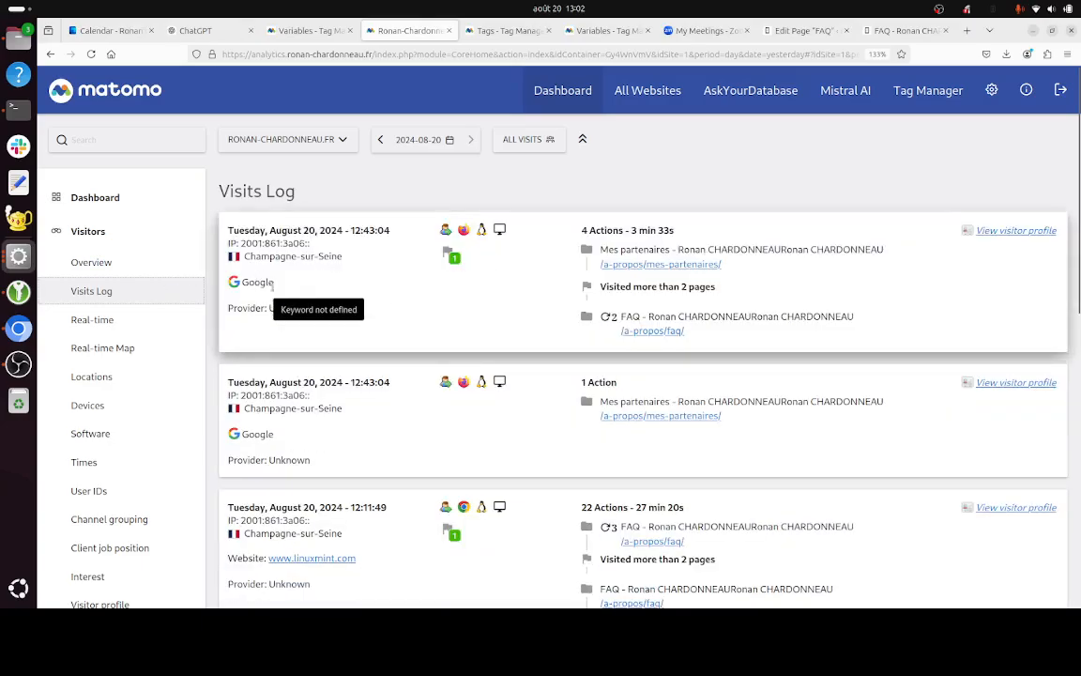
{"action": "left_click", "coordinate": [659, 330]}
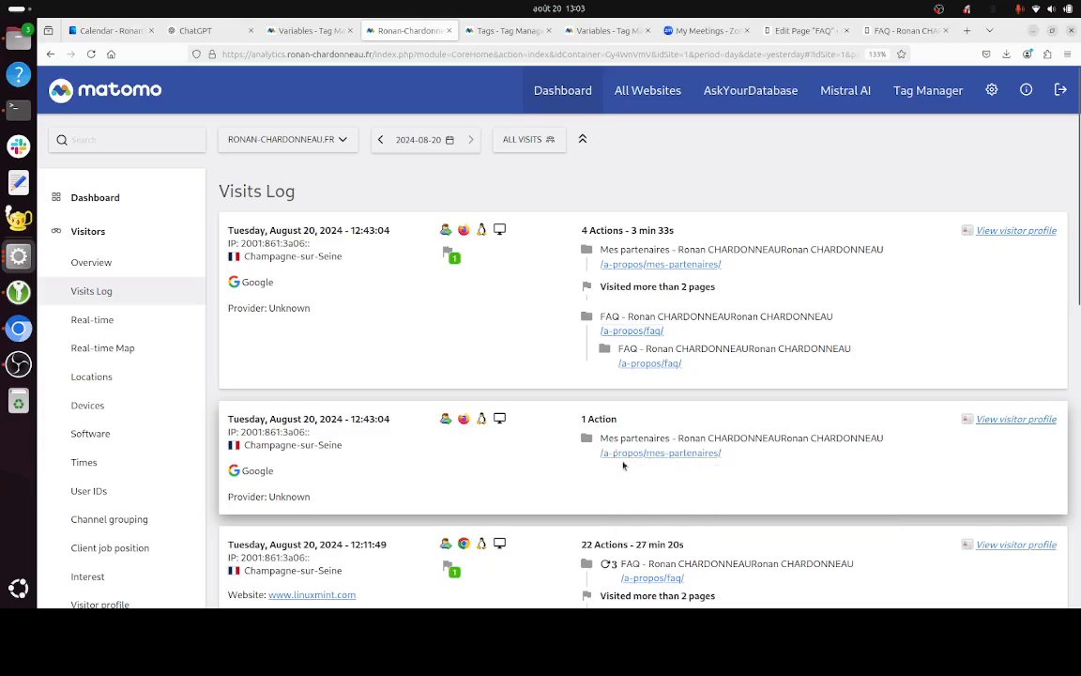
{"action": "mouse_move", "coordinate": [631, 455]}
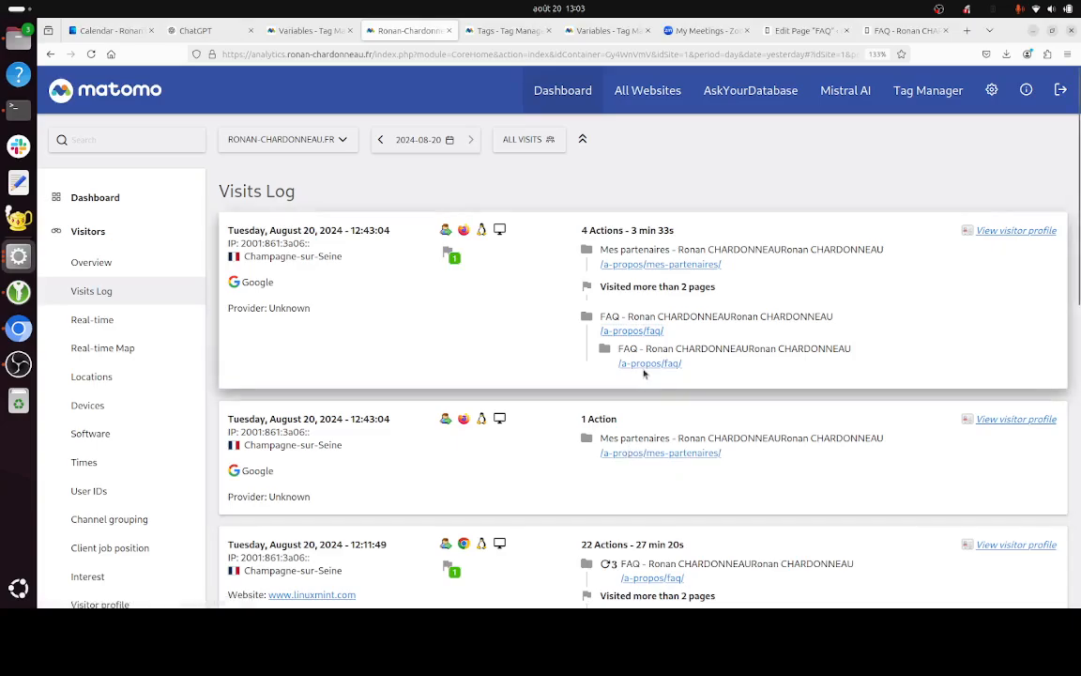
{"action": "mouse_move", "coordinate": [646, 372]}
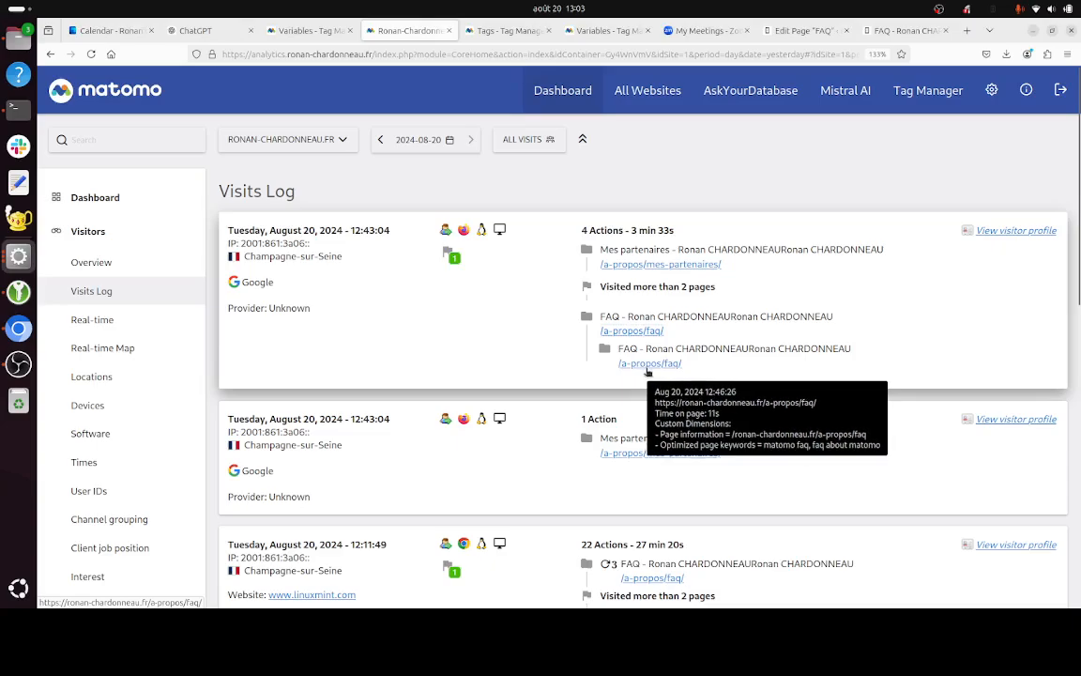
Step: Collapse the visitor reports and display the Google SEO custom report
{"action": "left_click", "coordinate": [140, 232]}
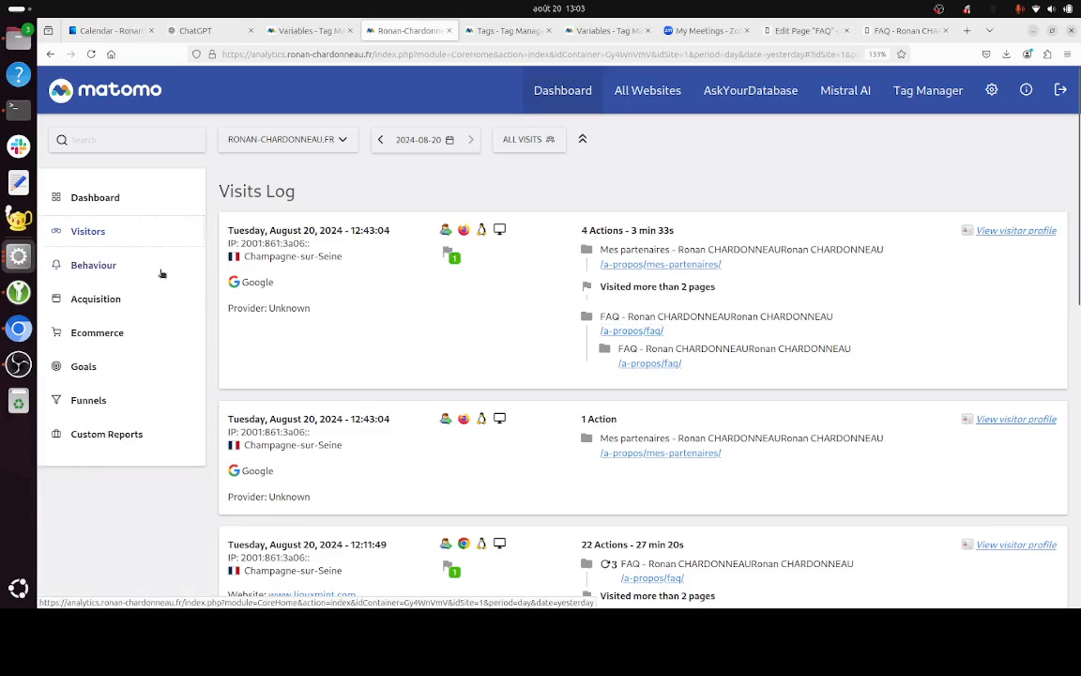
{"action": "left_click", "coordinate": [122, 434]}
{"action": "left_click", "coordinate": [137, 476]}
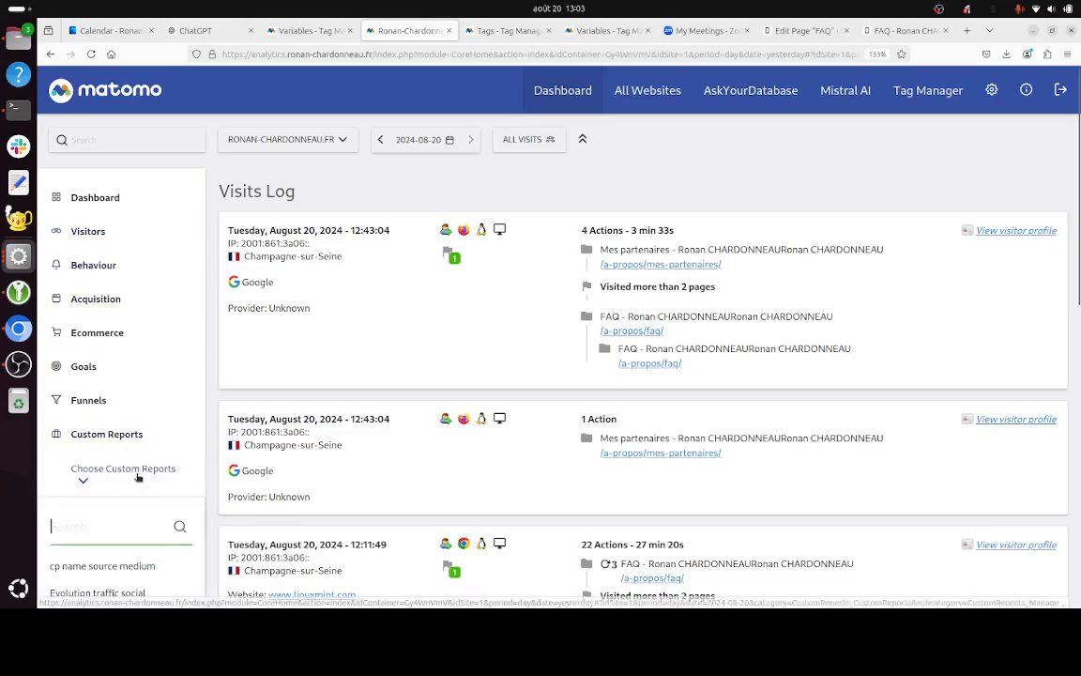
{"action": "scroll", "coordinate": [137, 476], "scroll_direction": "down", "scroll_amount": 3}
{"action": "left_click", "coordinate": [126, 416]}
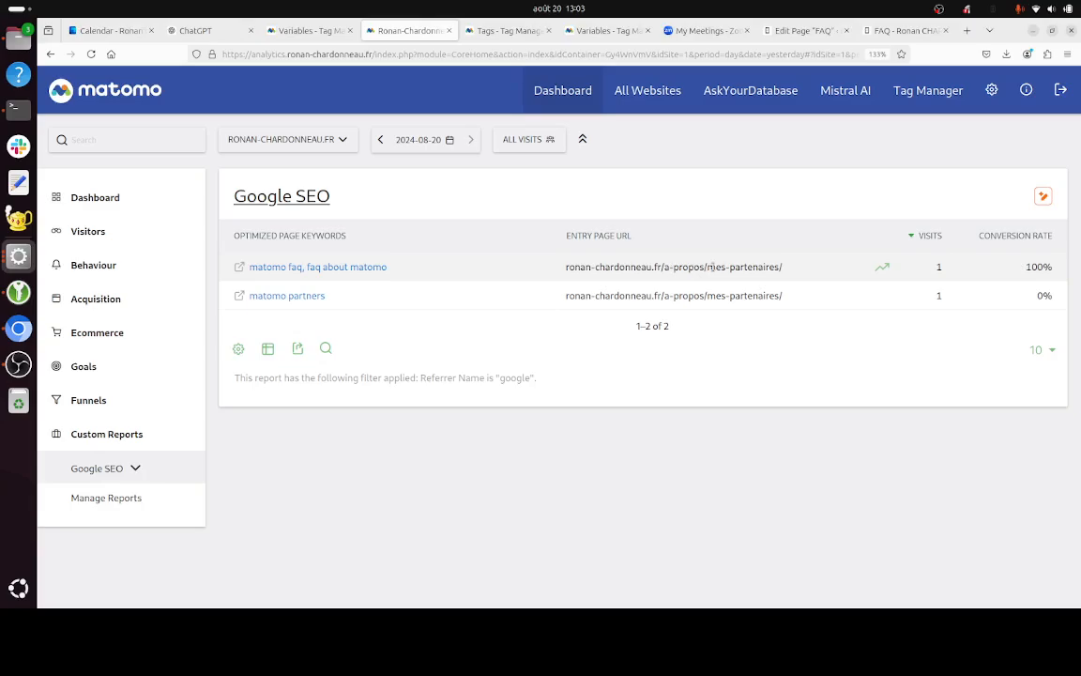
Step: Examine the entry page URL and conversion rate of the "matomo faq, faq about matomo" row, highlighting the "mes-partenaires" part of the URL
{"action": "left_click_drag", "start_coordinate": [708, 266], "coordinate": [779, 267]}
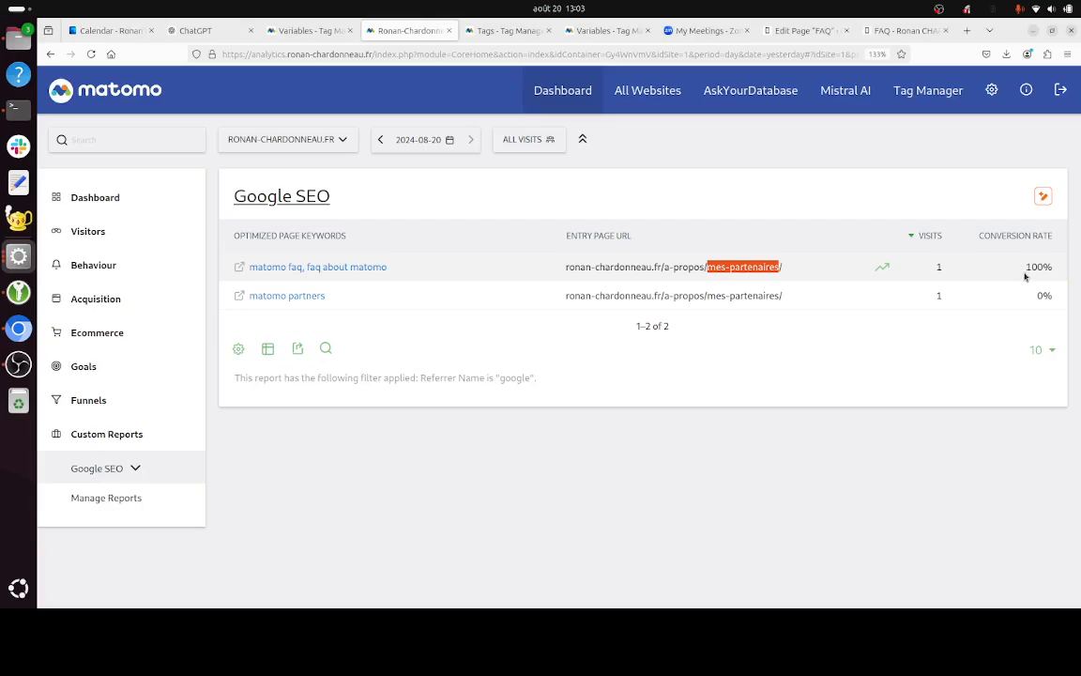
{"action": "left_click_drag", "start_coordinate": [1033, 266], "coordinate": [1055, 272]}
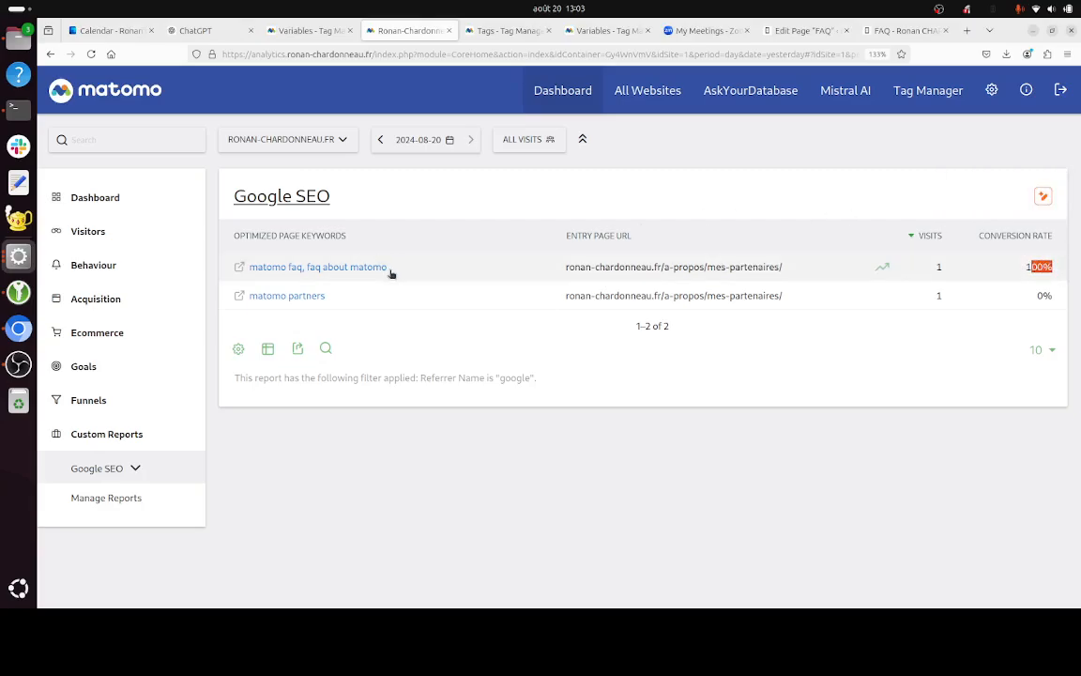
{"action": "left_click_drag", "start_coordinate": [385, 269], "coordinate": [611, 277]}
{"action": "triple_click", "coordinate": [715, 266]}
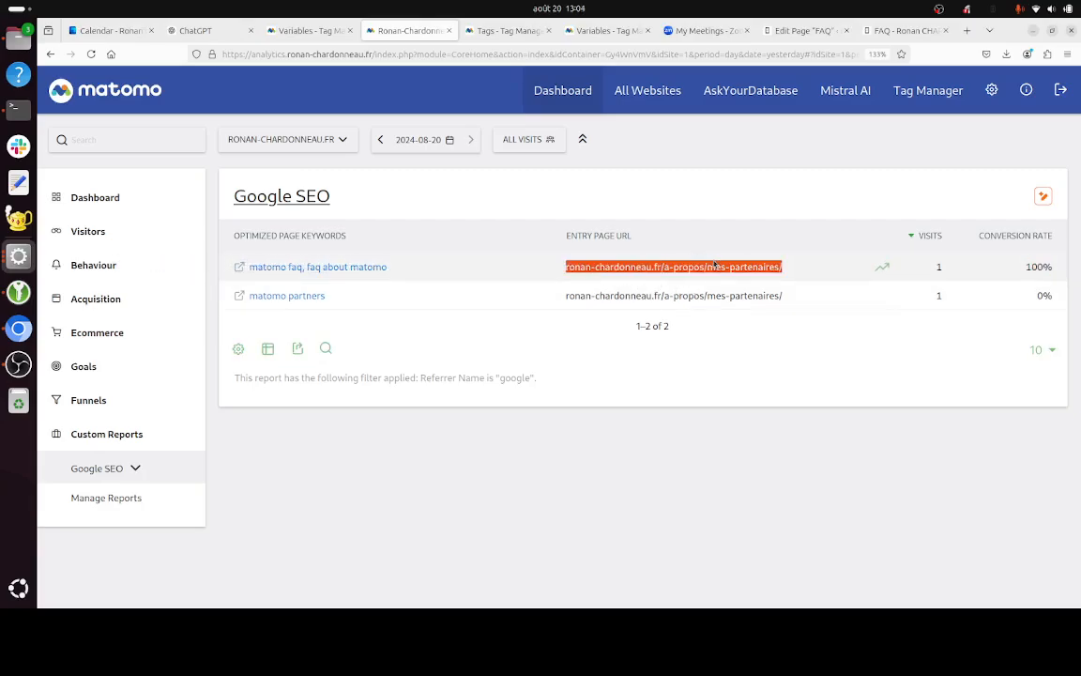
{"action": "left_click_drag", "start_coordinate": [715, 267], "coordinate": [784, 267]}
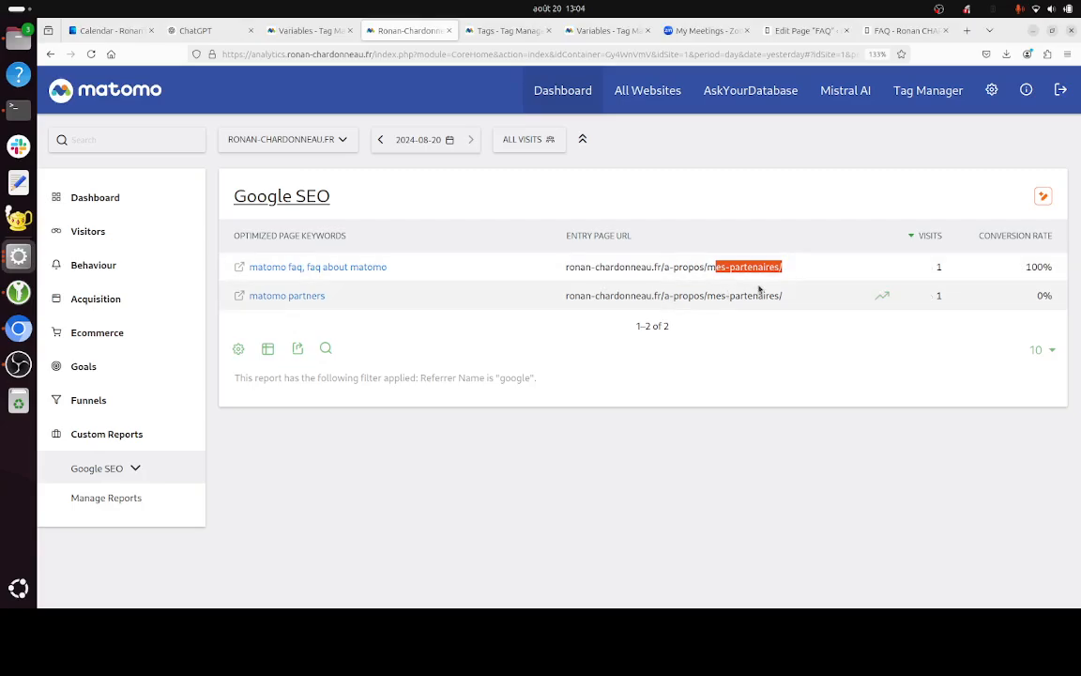
{"action": "left_click", "coordinate": [716, 271]}
{"action": "left_click_drag", "start_coordinate": [709, 268], "coordinate": [779, 267]}
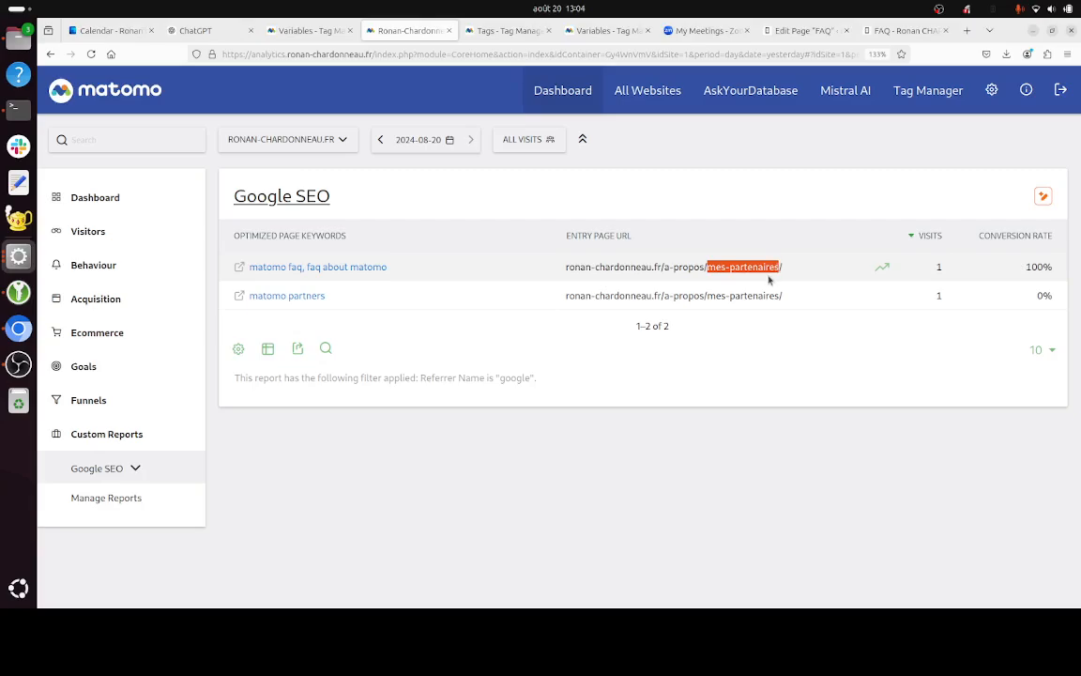